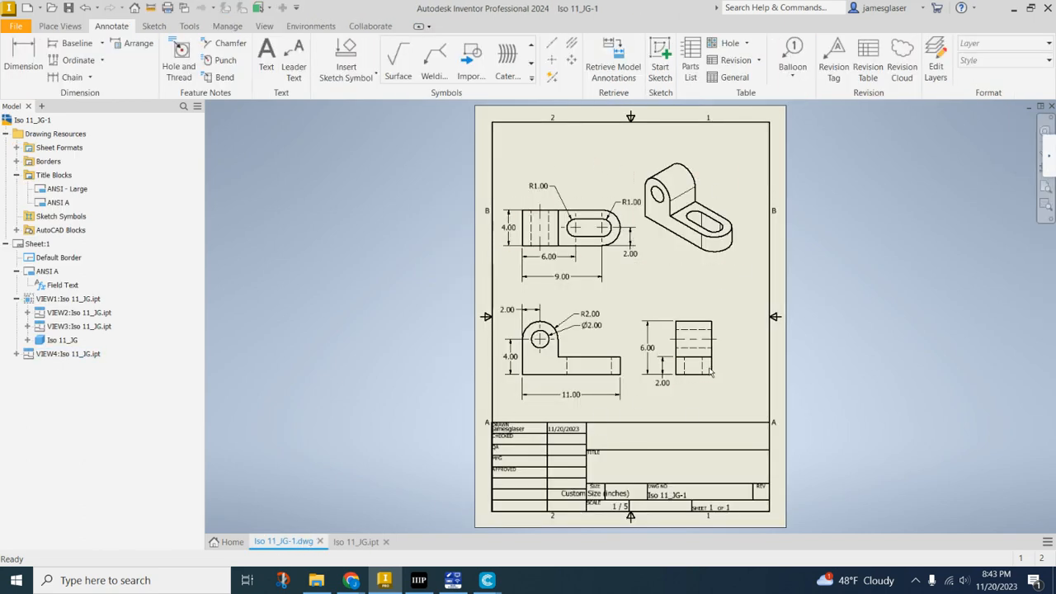
- Create a new drawing from the English ANSI (in).dwg template, with the Iso 11_JG part open
left_click(356, 543)
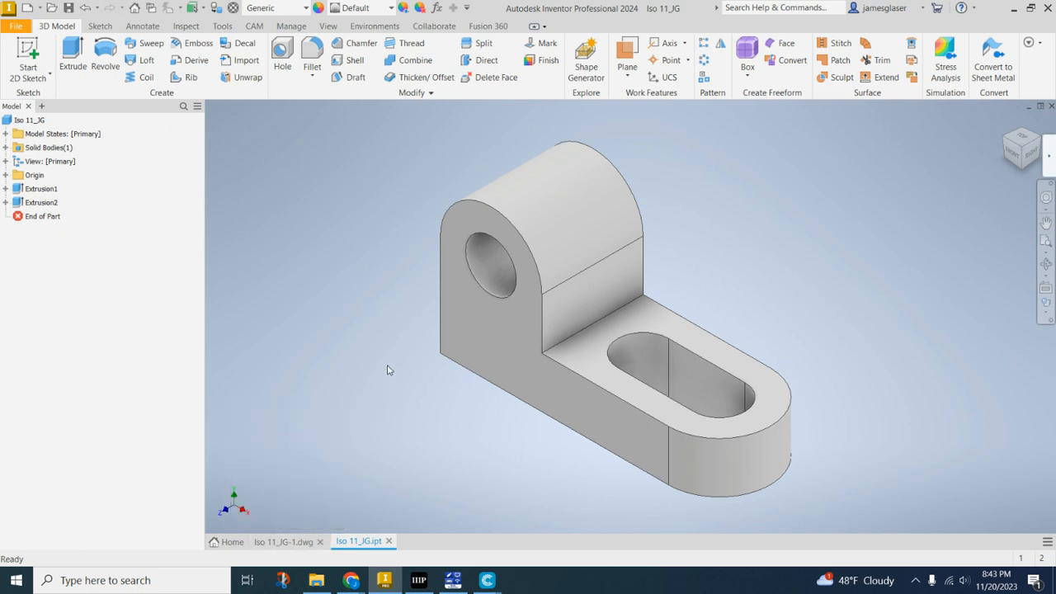
left_click(22, 29)
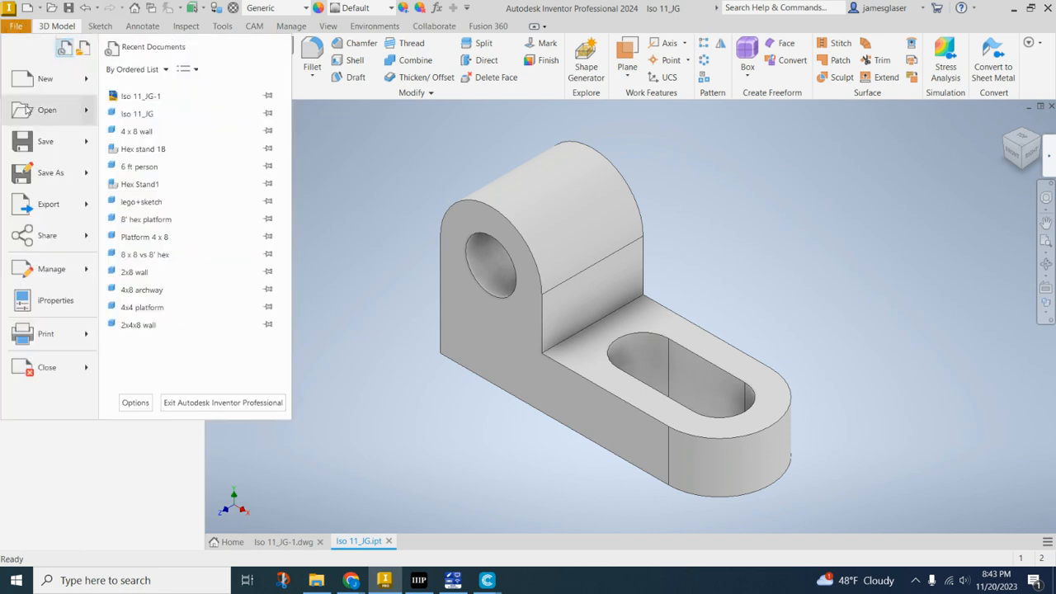
left_click(45, 79)
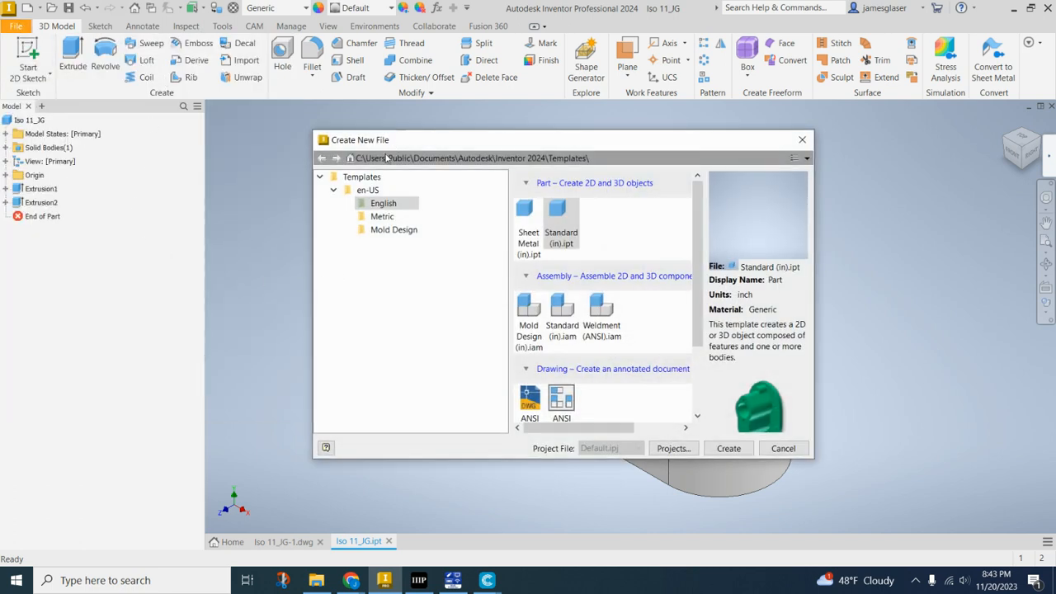
scroll(529, 398, "down", 1)
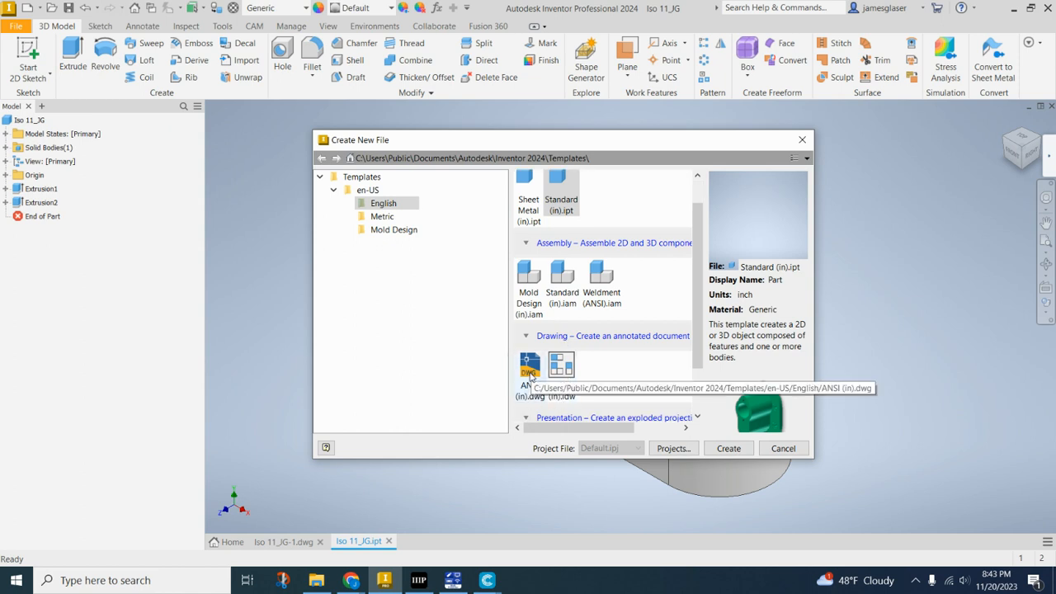
left_click(530, 376)
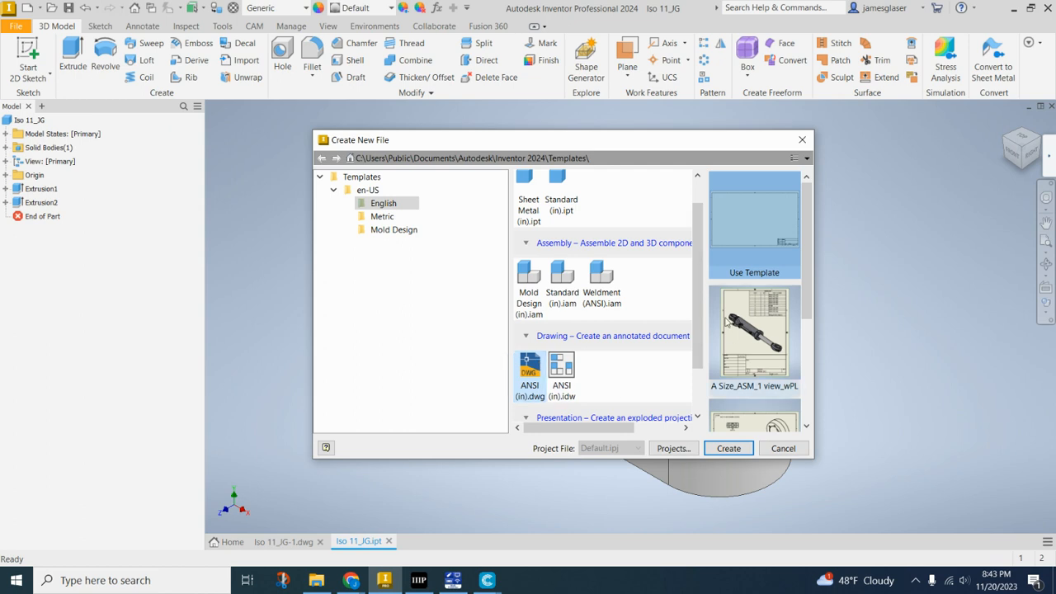
left_click(730, 449)
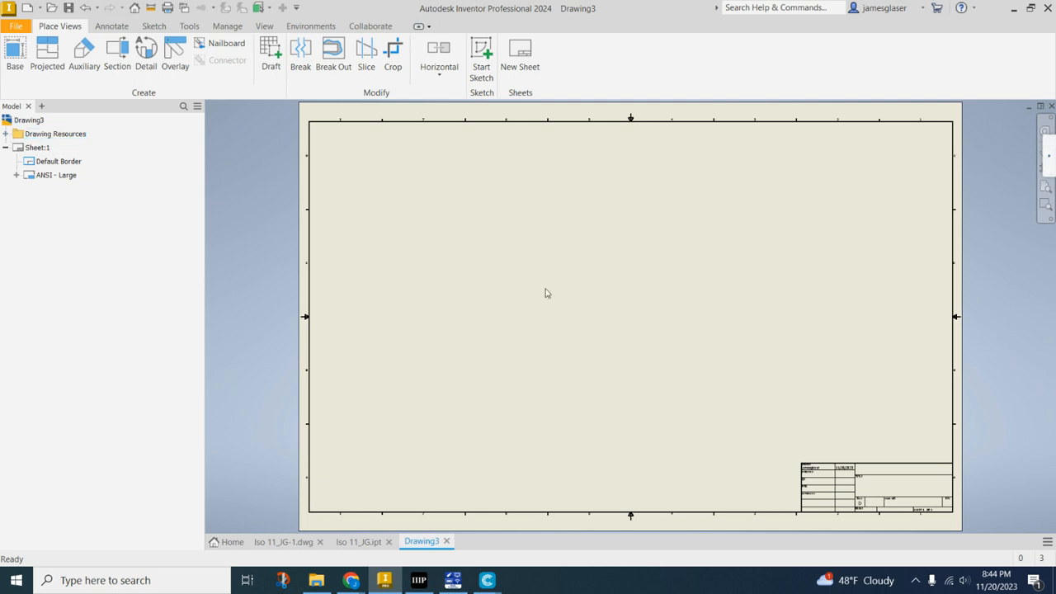
- Set the sheet to Custom Size (inches), 9 high by 7 wide, in portrait orientation
right_click(37, 151)
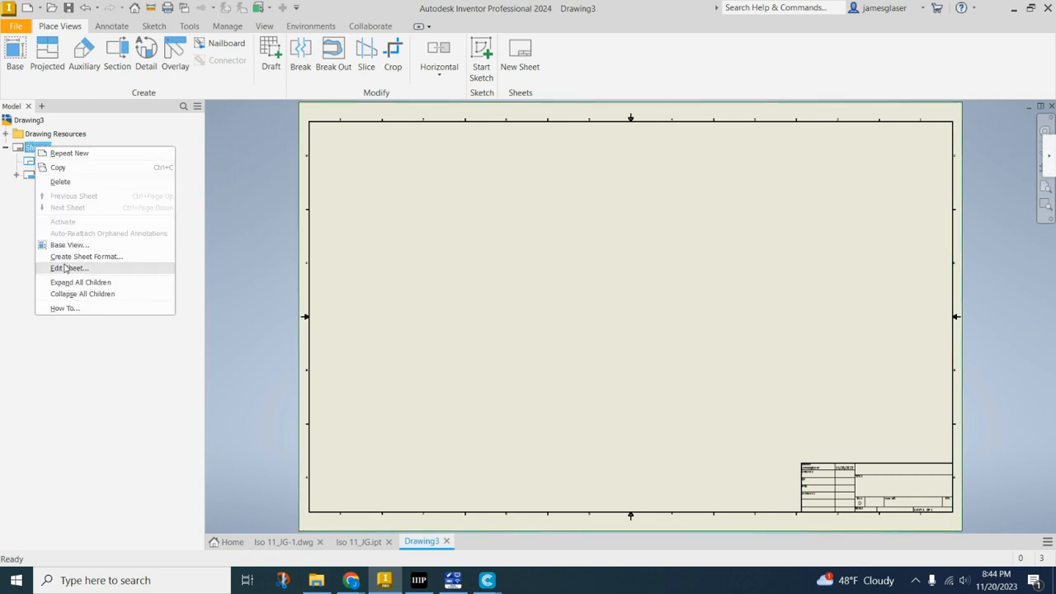
left_click(66, 268)
left_click(266, 187)
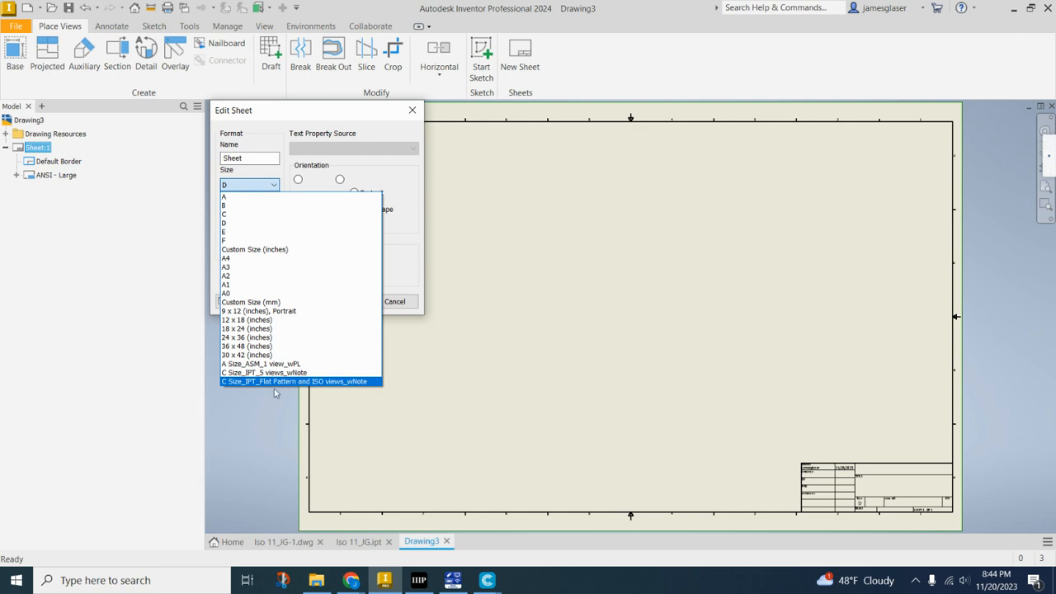
left_click(289, 250)
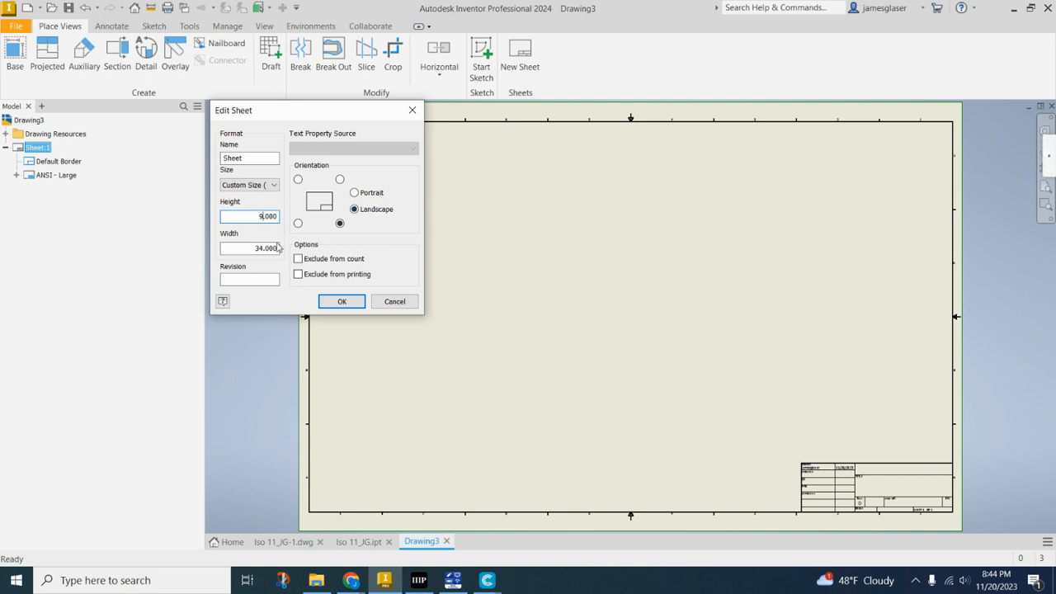
left_click_drag(256, 248, 262, 249)
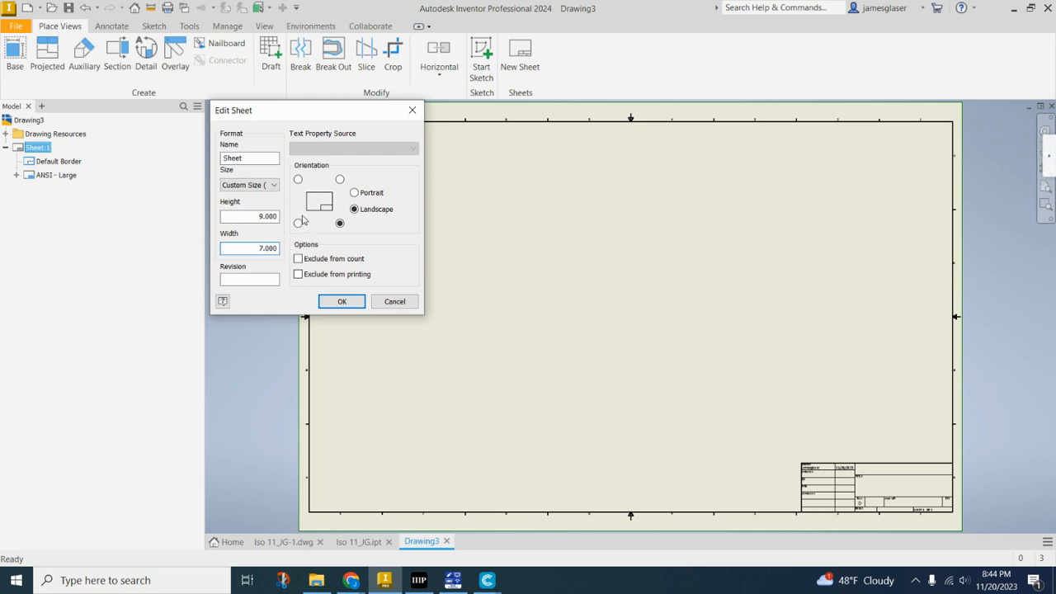
left_click(356, 193)
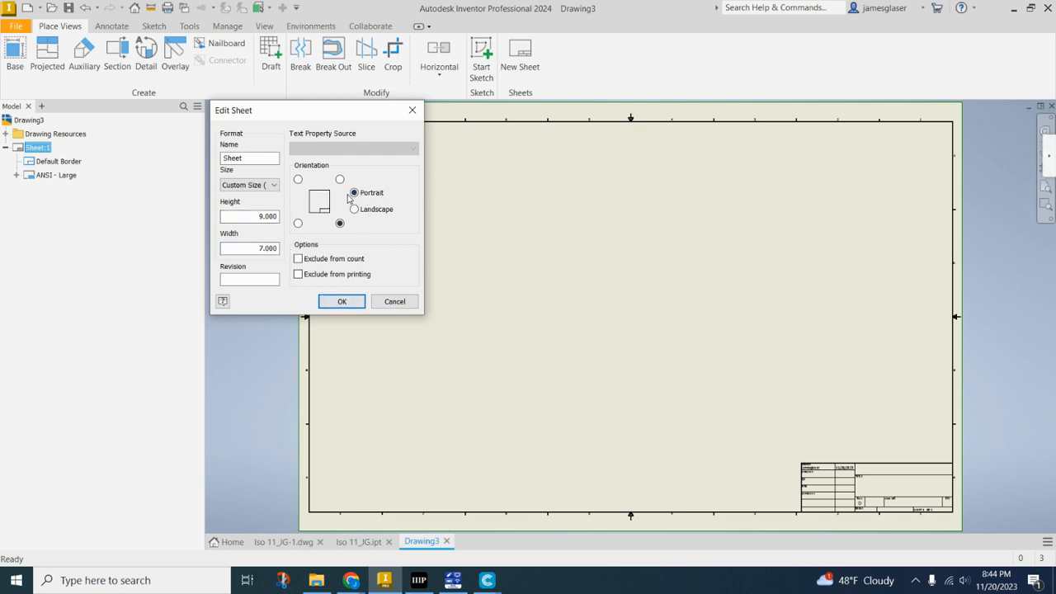
left_click(352, 302)
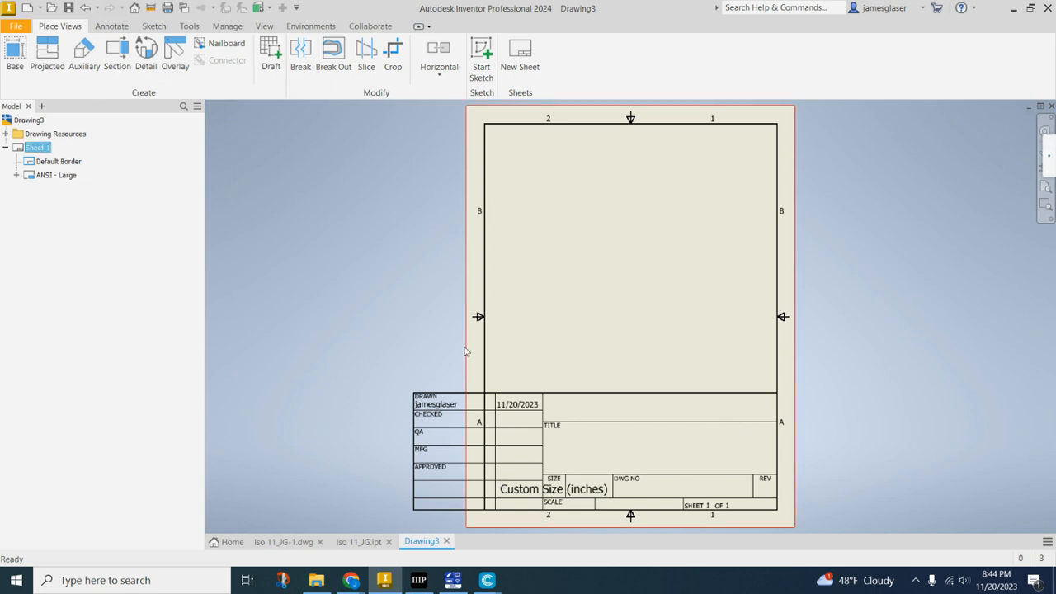
- Replace the sheet's ANSI - Large title block with the ANSI A title block from the drawing resources
left_click(66, 177)
right_click(66, 178)
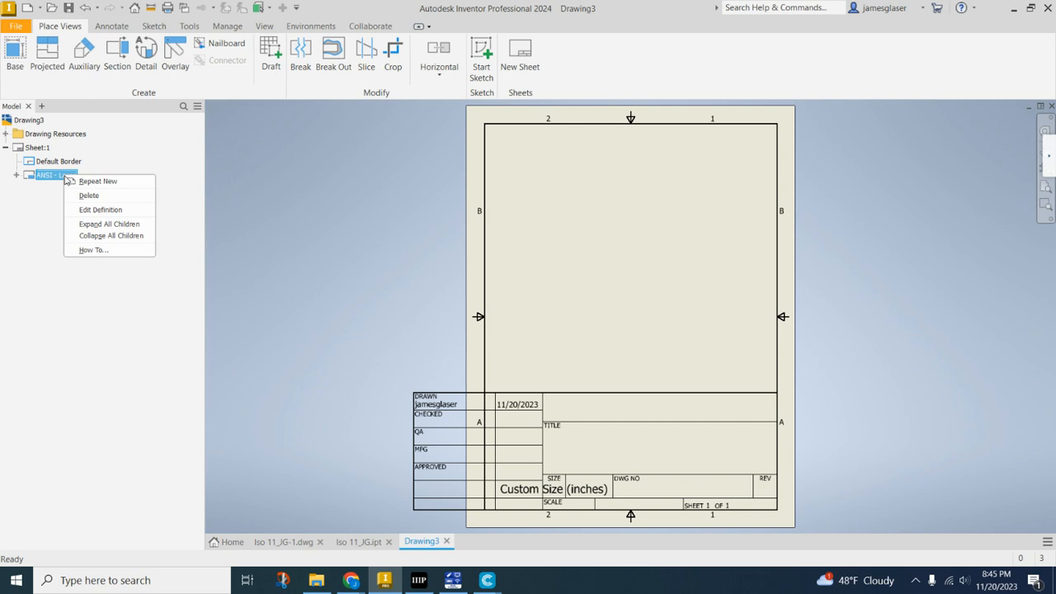
left_click(87, 196)
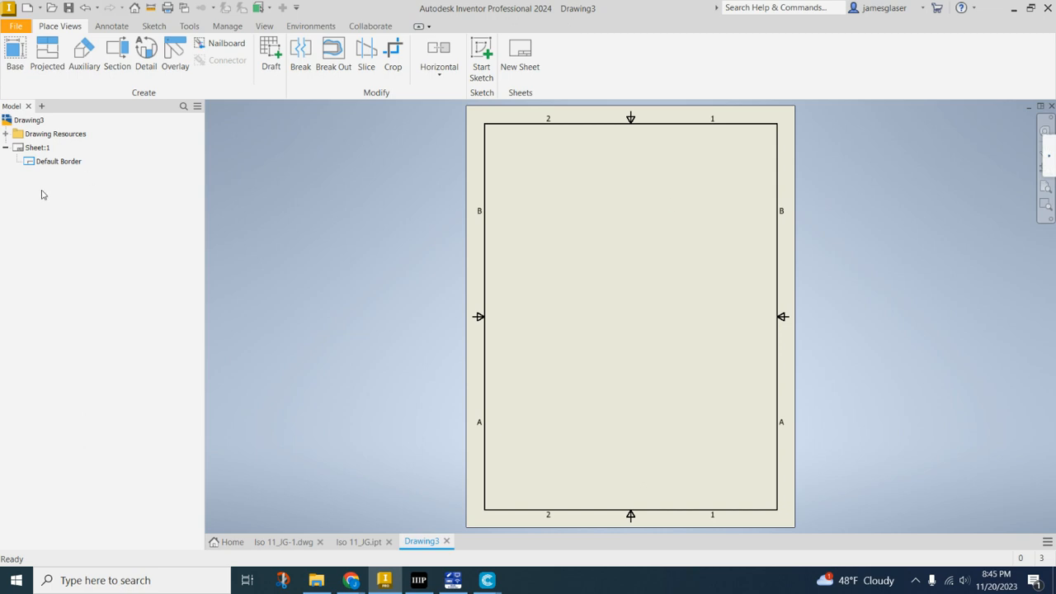
left_click(6, 134)
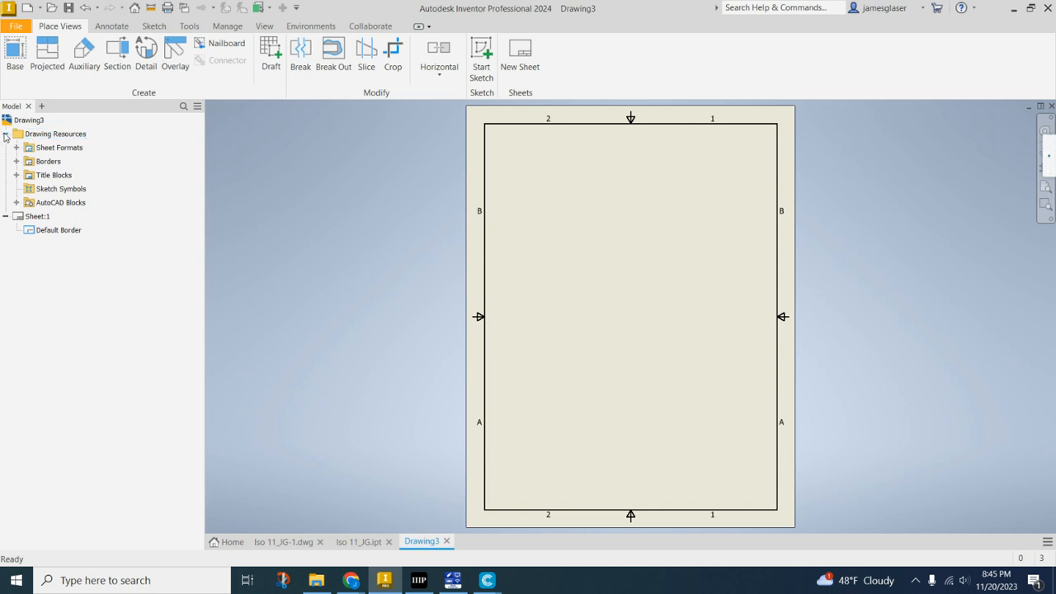
left_click(16, 176)
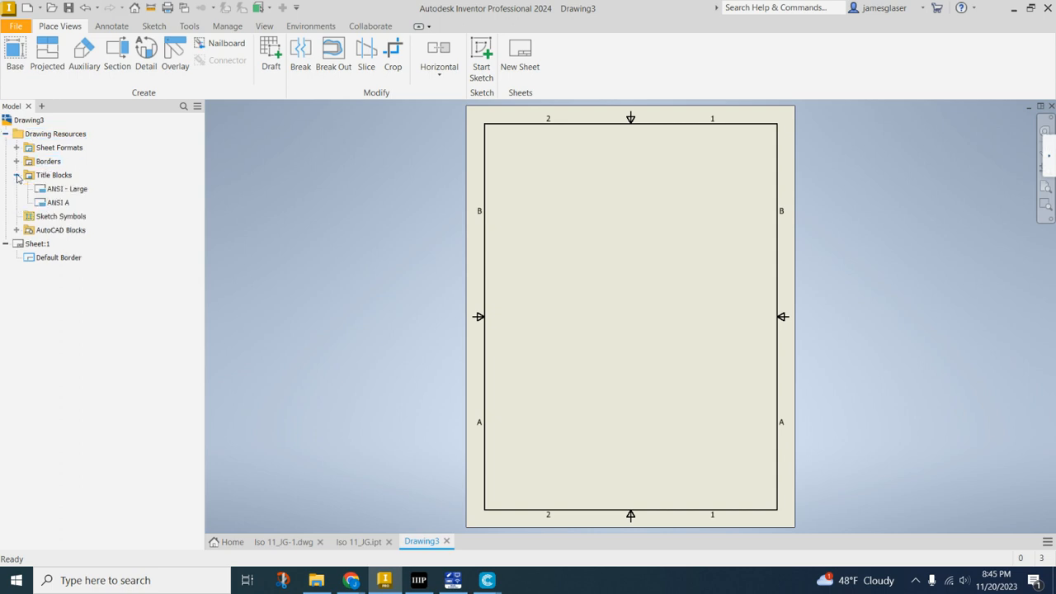
double_click(58, 203)
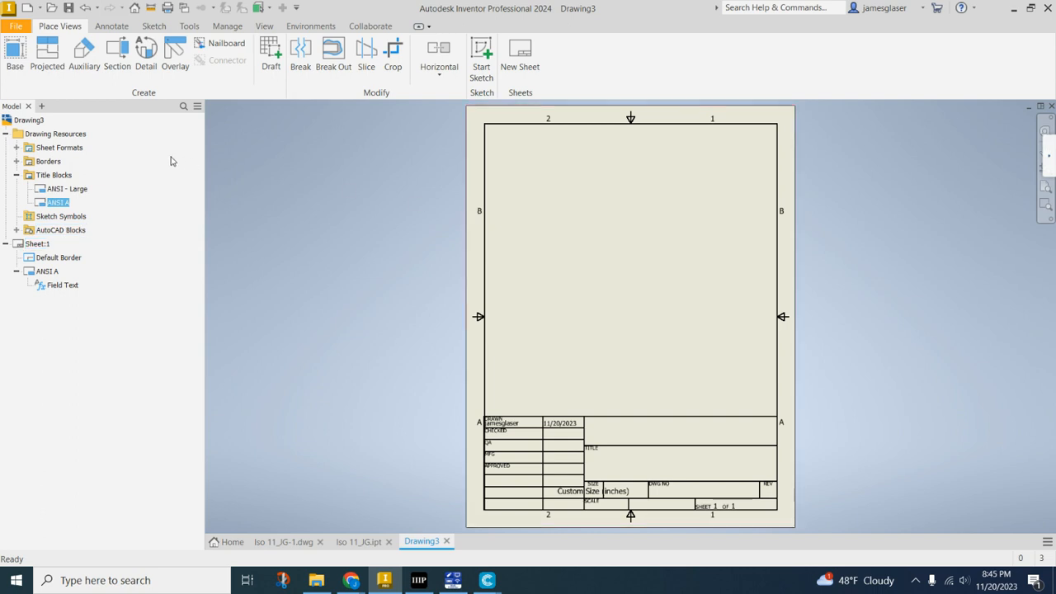
left_click(14, 50)
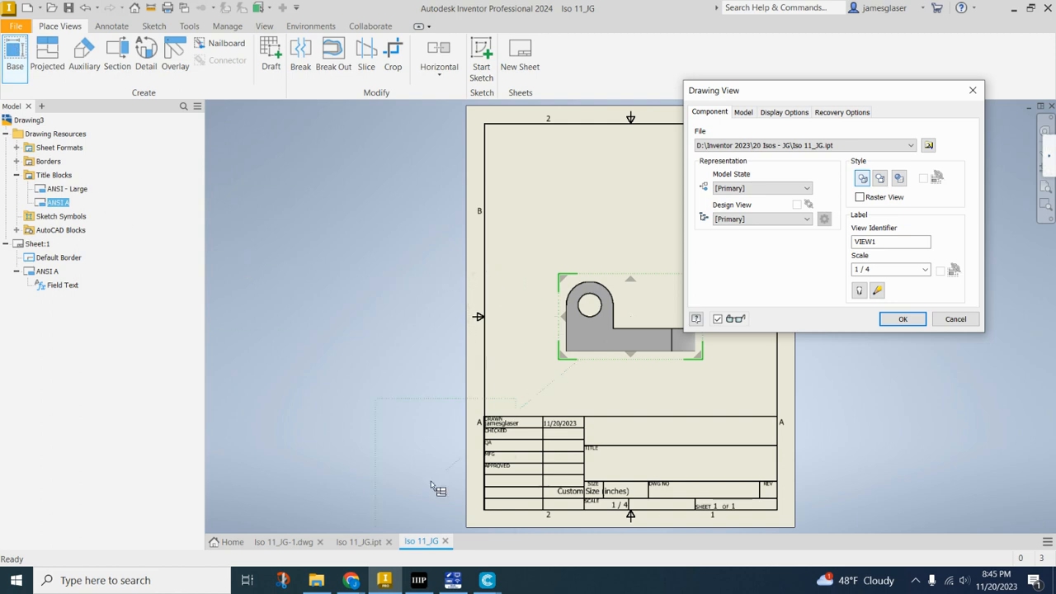
left_click(353, 542)
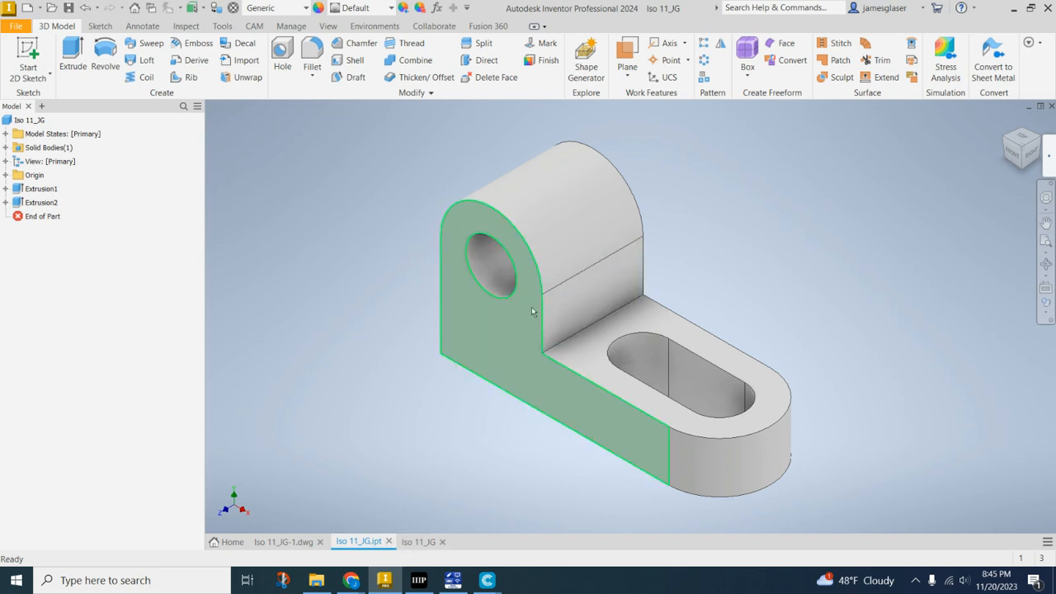
left_click(424, 542)
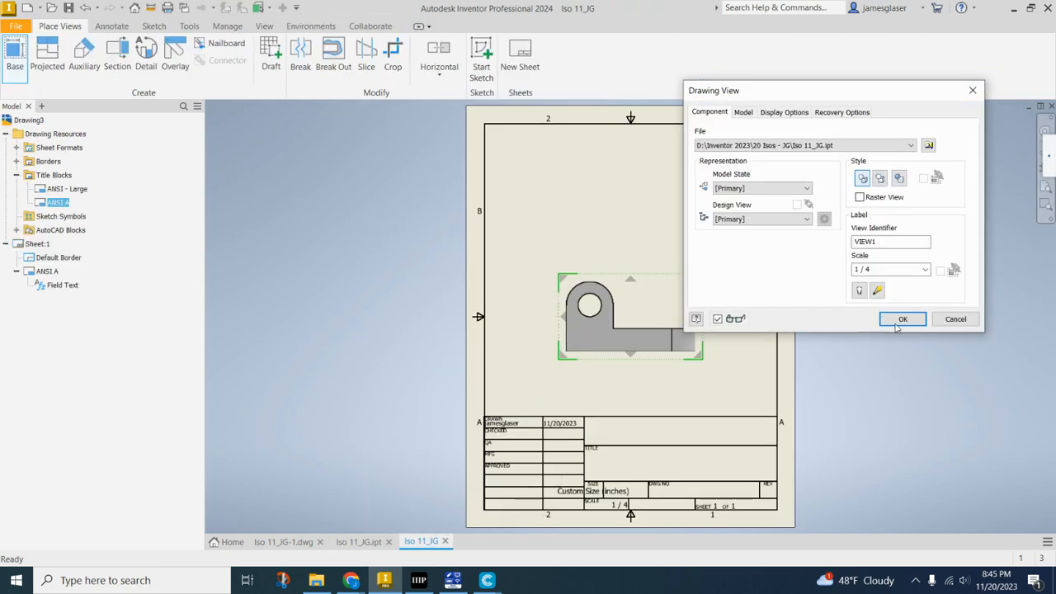
left_click(955, 319)
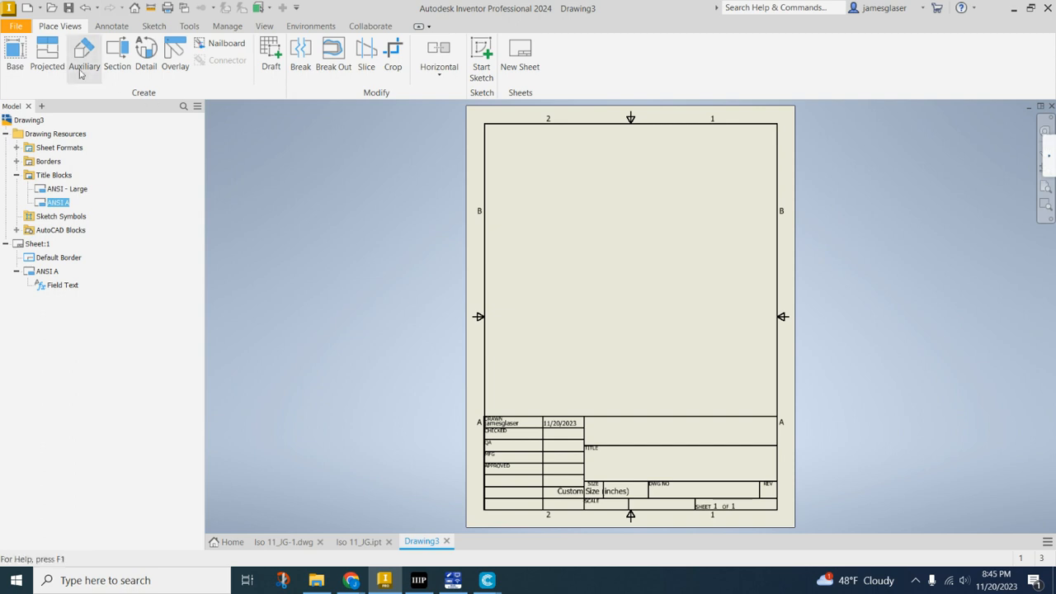
- Start a base view and choose Iso 11_JG from the 20 Isos - JG folder as its source part
left_click(15, 53)
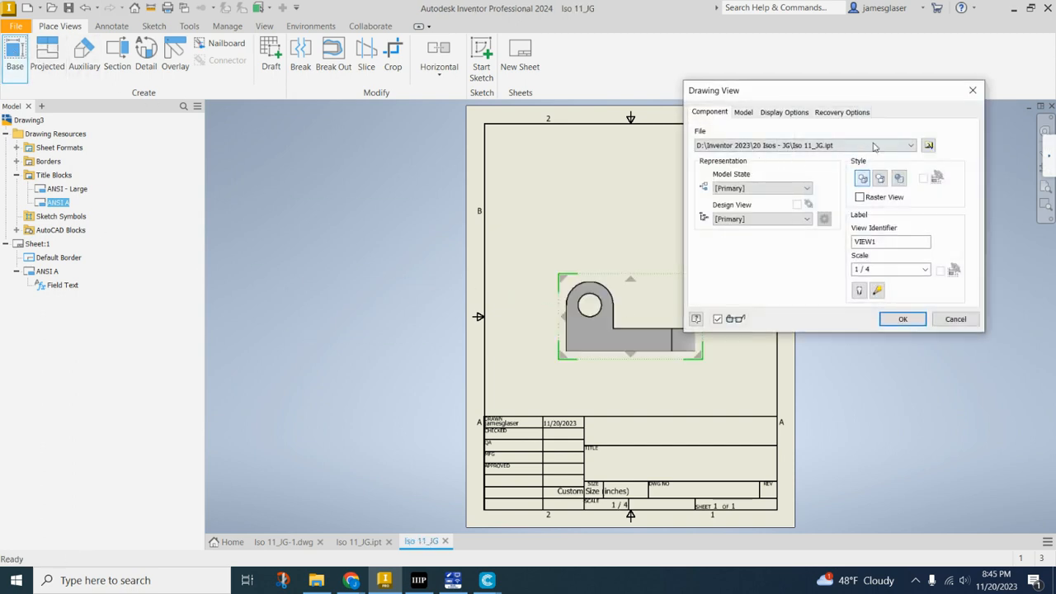
left_click(929, 146)
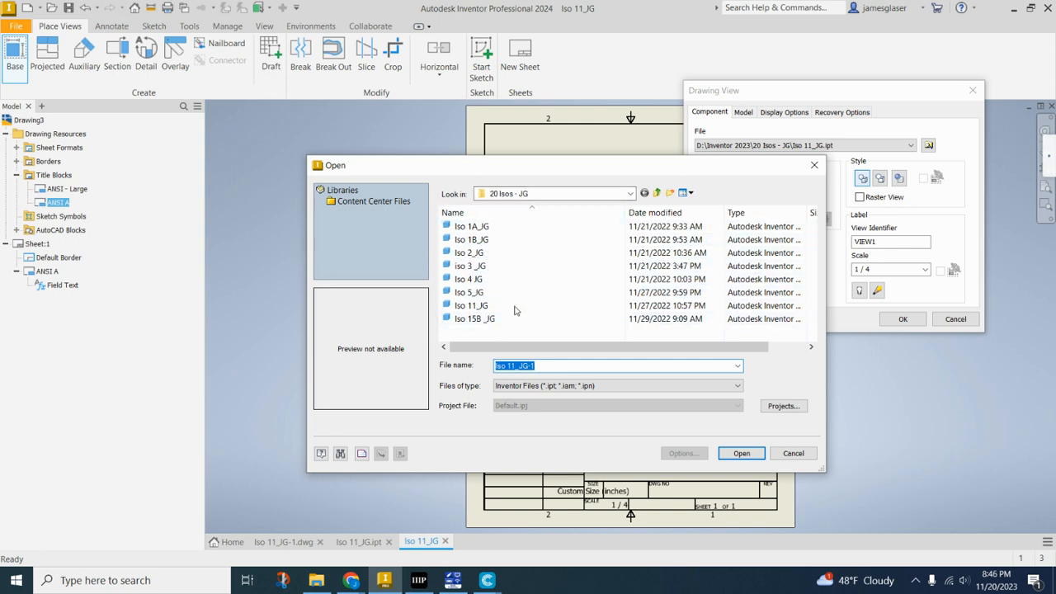
left_click(630, 194)
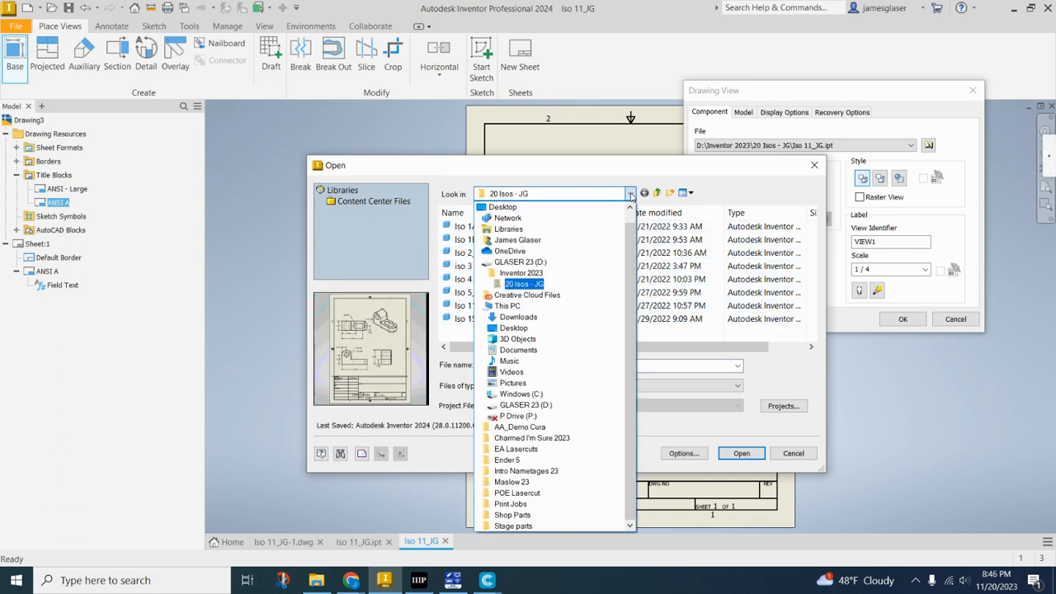
left_click(542, 284)
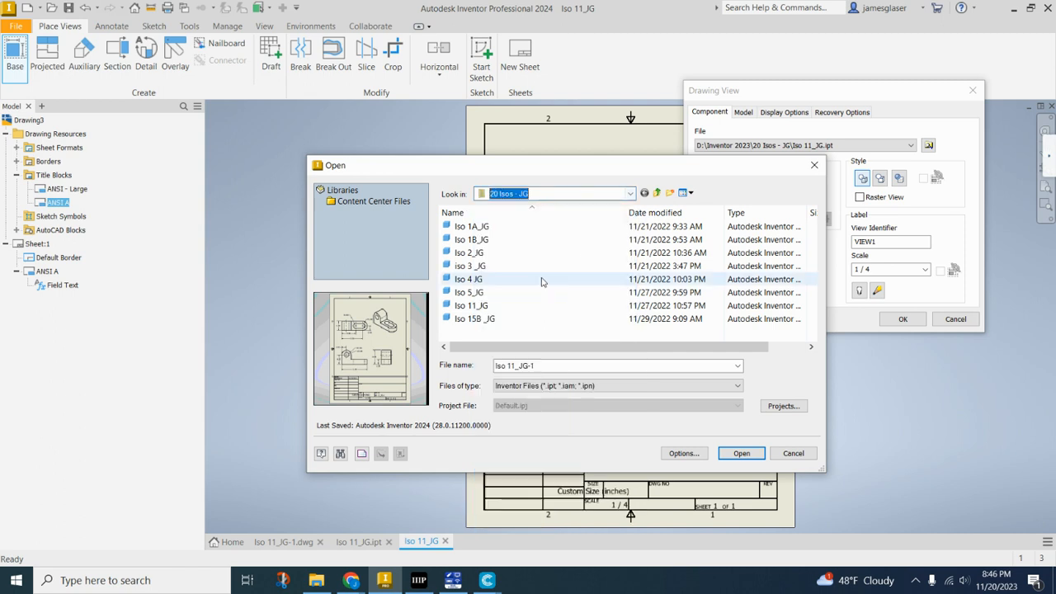
double_click(472, 305)
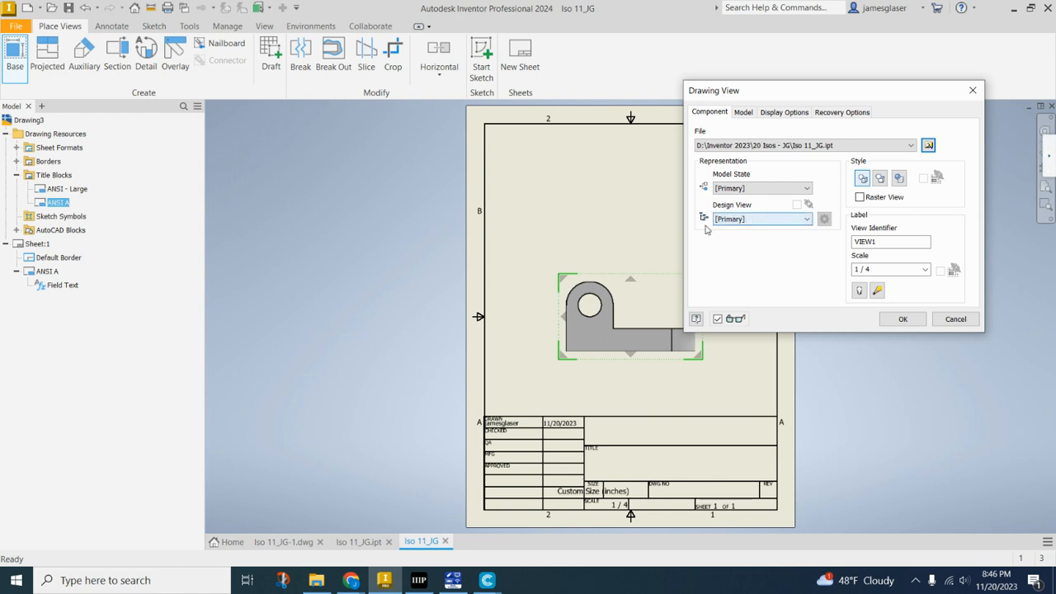
left_click_drag(900, 92, 946, 49)
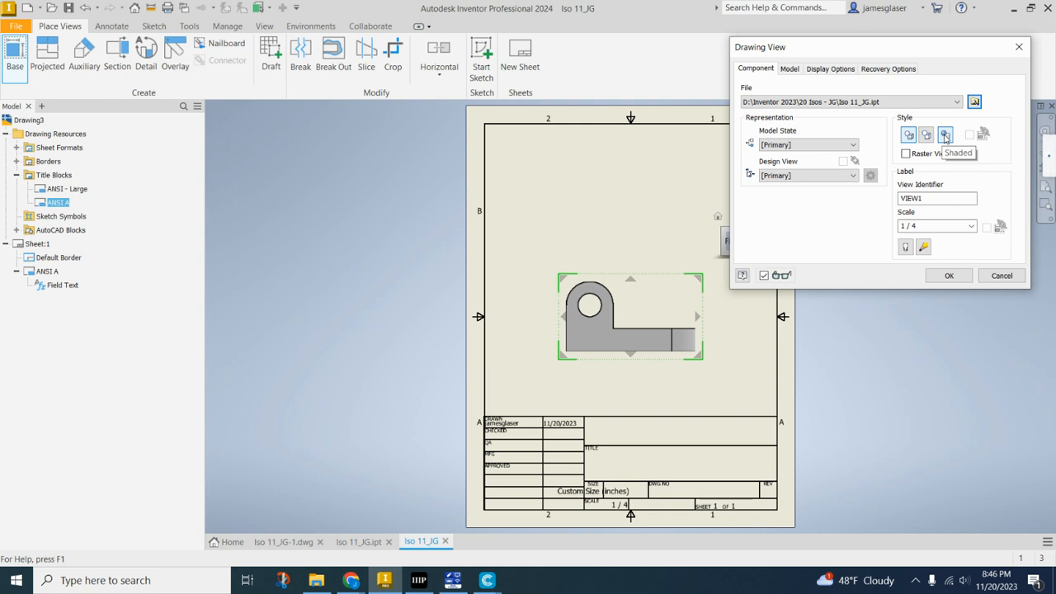
- Preview the base view at 1/2 scale and return it to 1/4
left_click(971, 226)
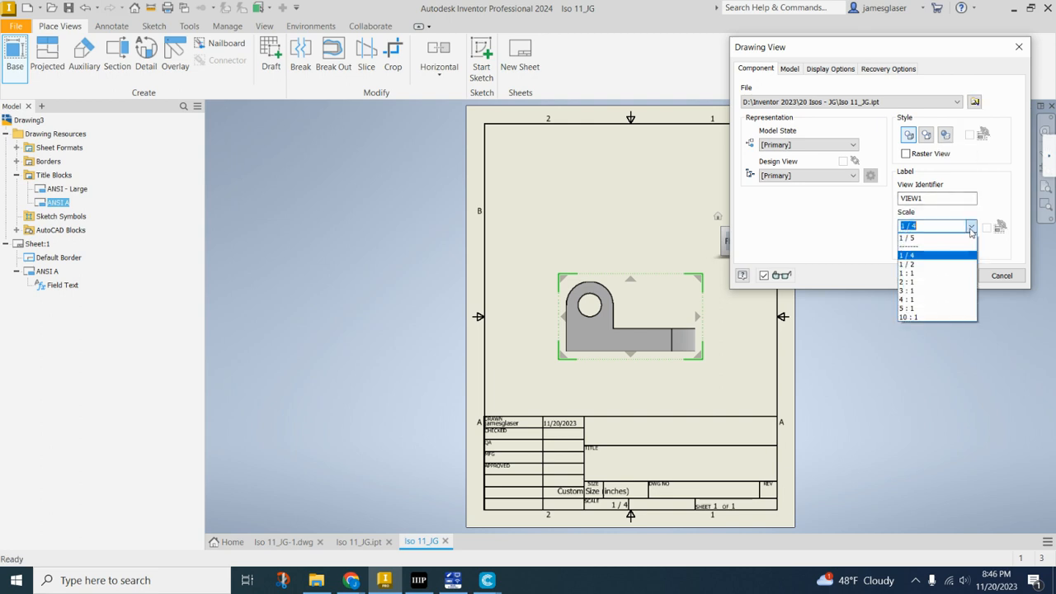
left_click(941, 264)
left_click(971, 231)
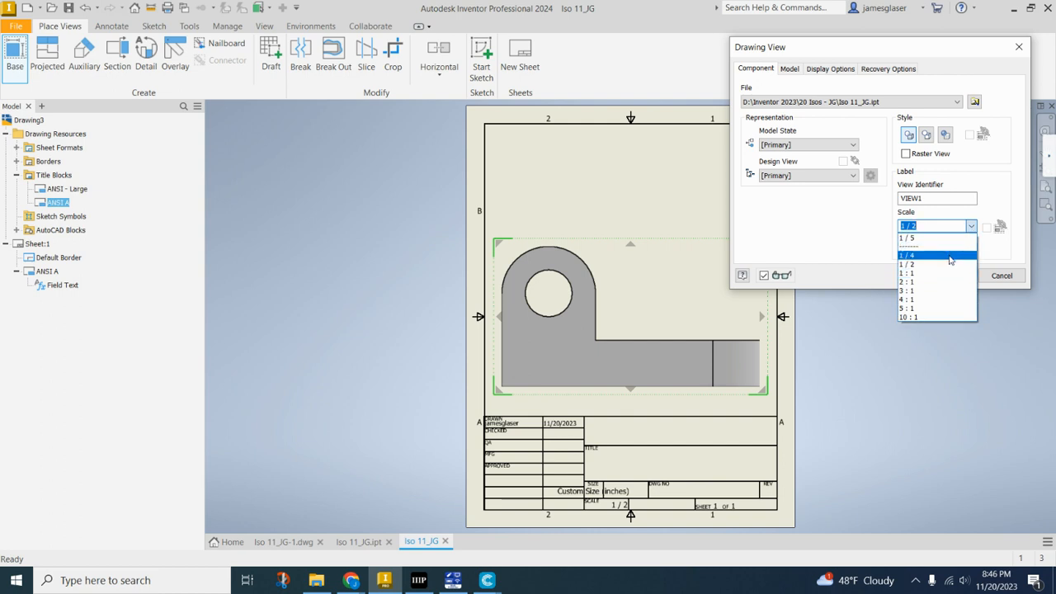
left_click(953, 256)
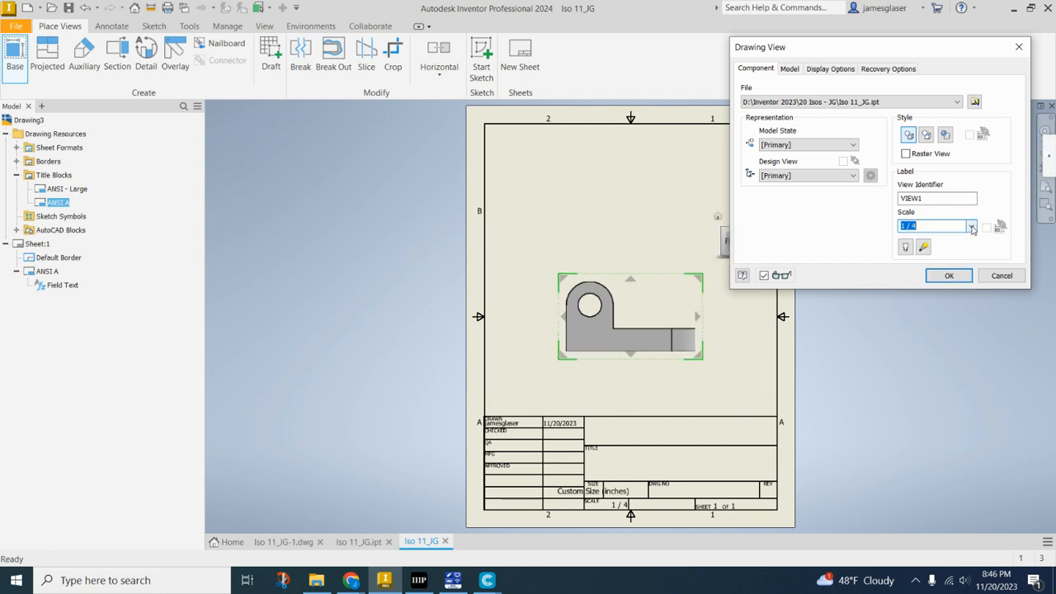
- Create the front base view at 1/5 scale and position it in the lower-left area of the sheet, above the title block
left_click(972, 230)
left_click(922, 254)
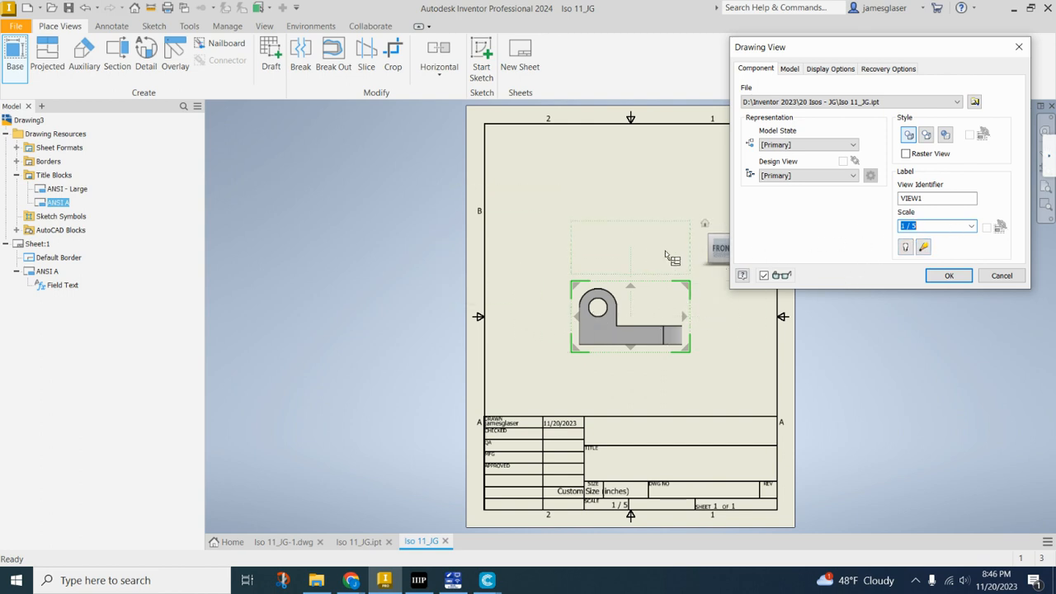
left_click(949, 275)
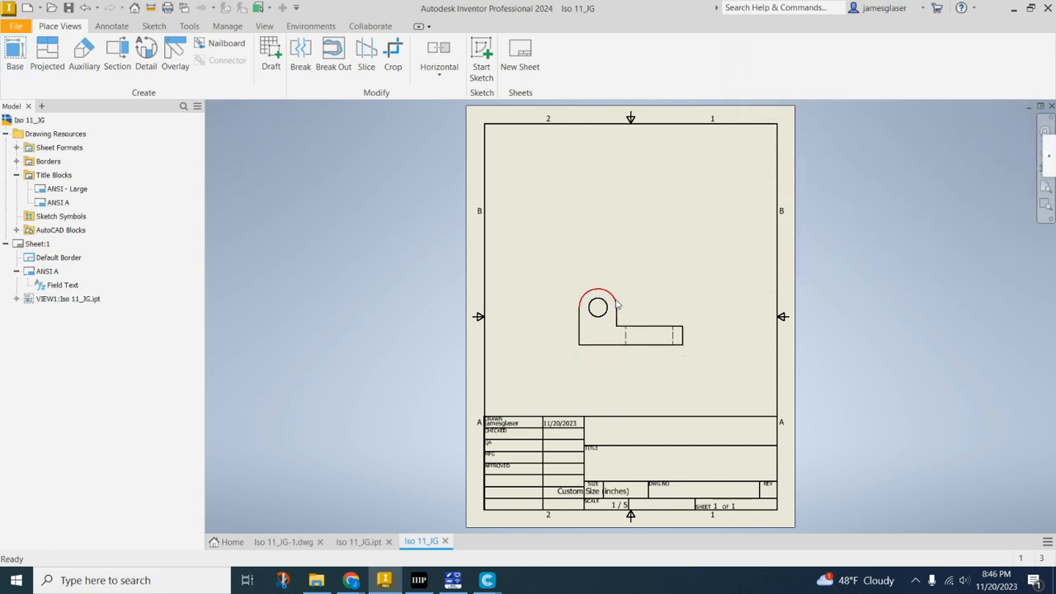
left_click_drag(573, 284, 530, 300)
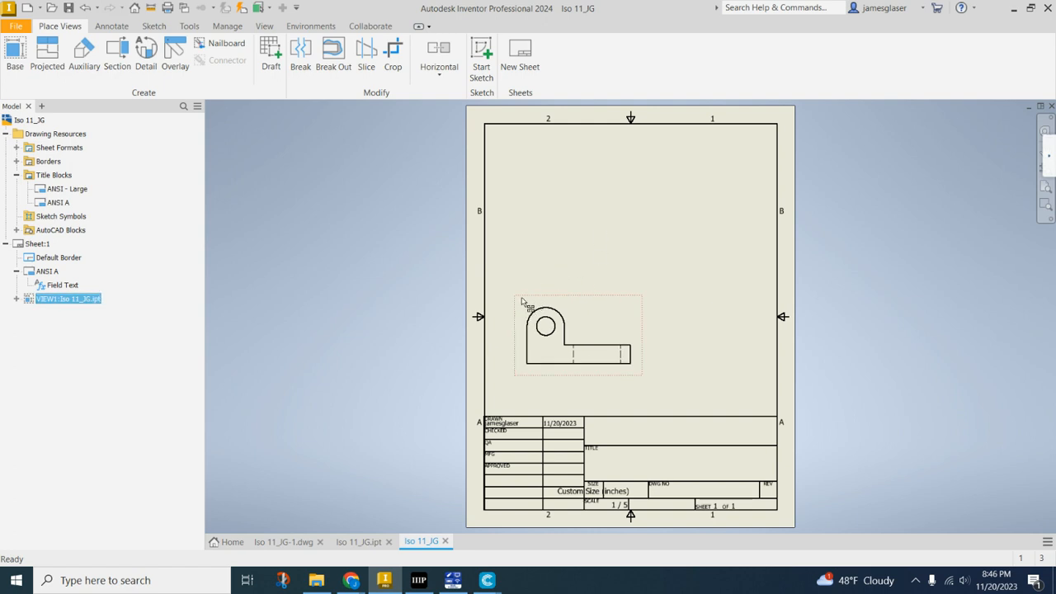
mouse_move(521, 302)
left_mouse_down()
mouse_move(541, 277)
mouse_move(503, 305)
mouse_move(515, 309)
left_mouse_up()
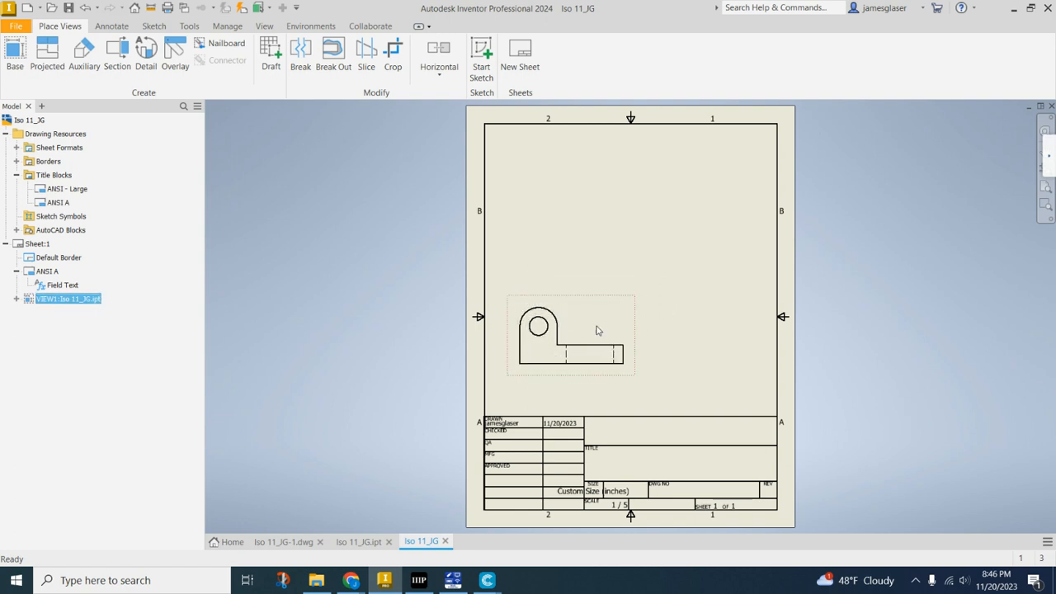
- Create projected views from the front base view: a right side view, a top view and an isometric view in the sheet's upper-right area
left_click(48, 54)
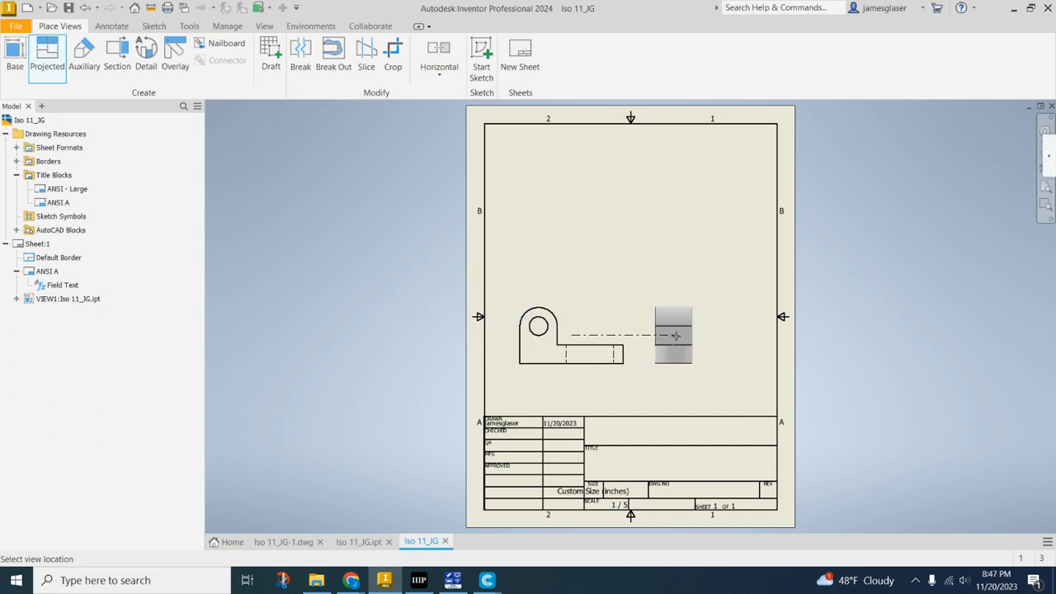
left_click(701, 336)
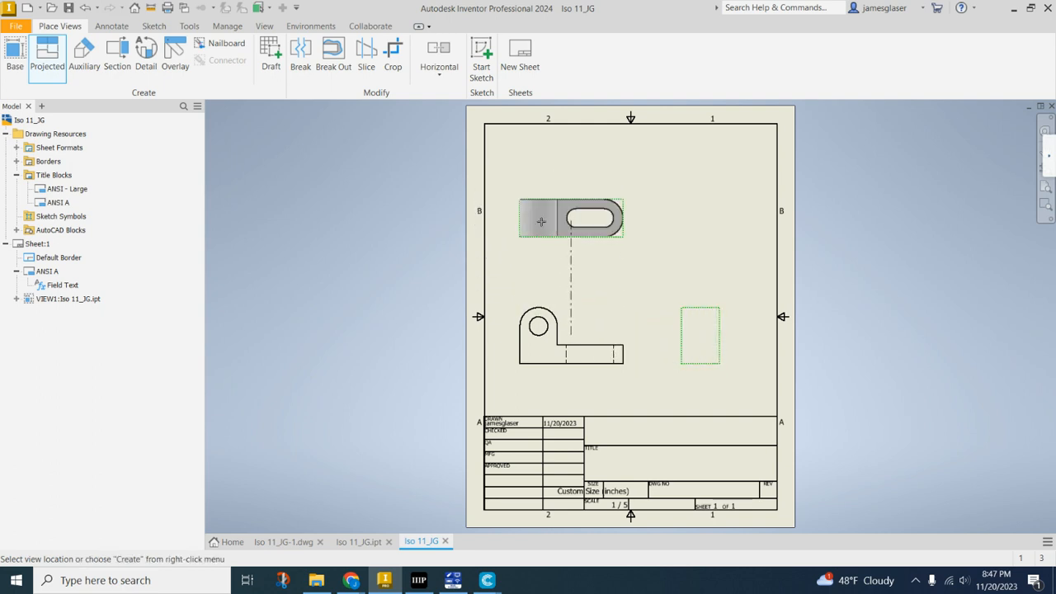
left_click(541, 221)
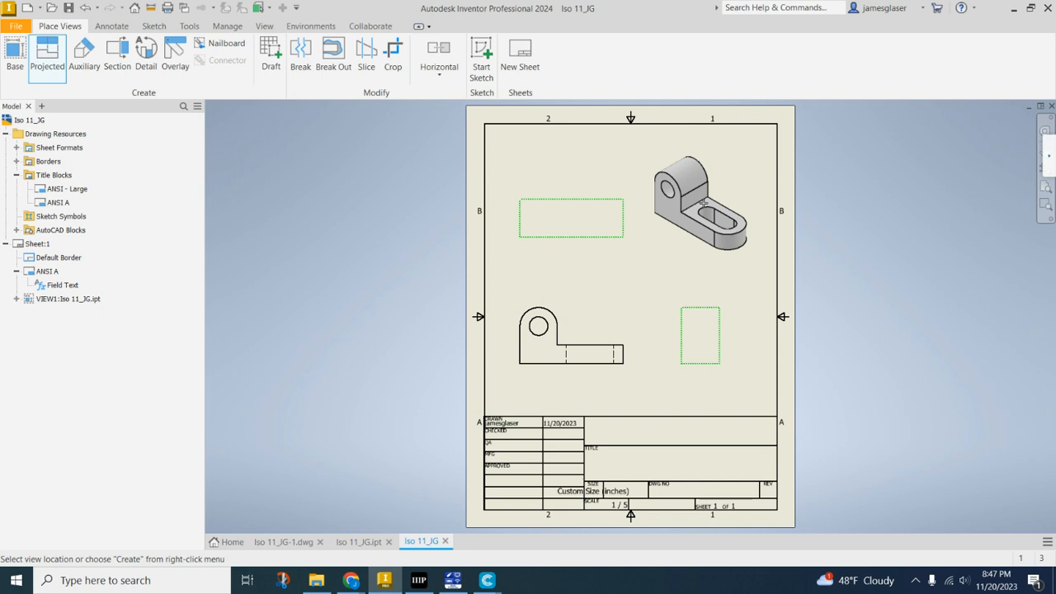
left_click(703, 203)
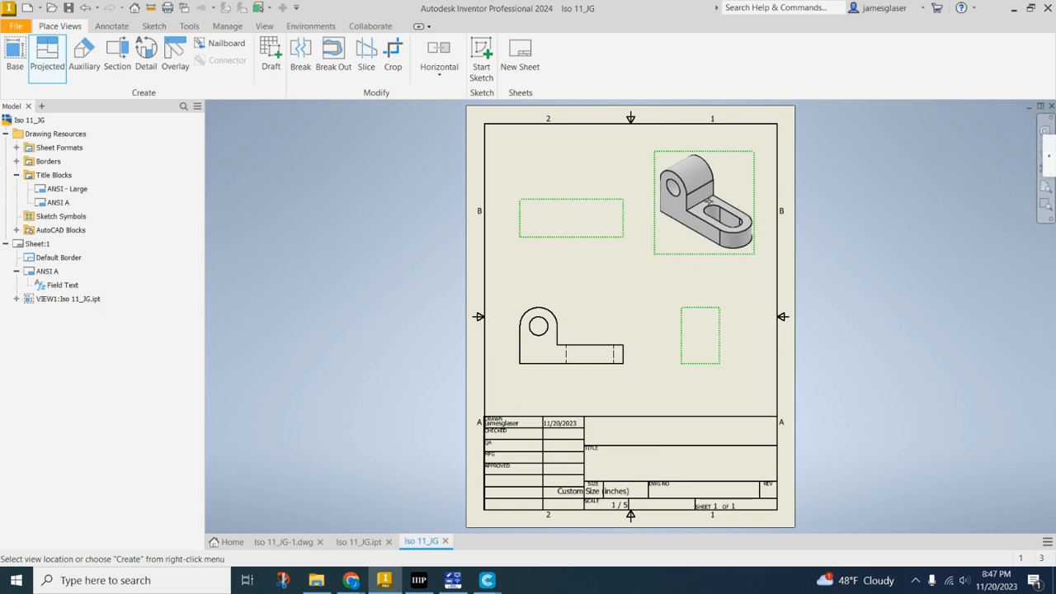
right_click(710, 204)
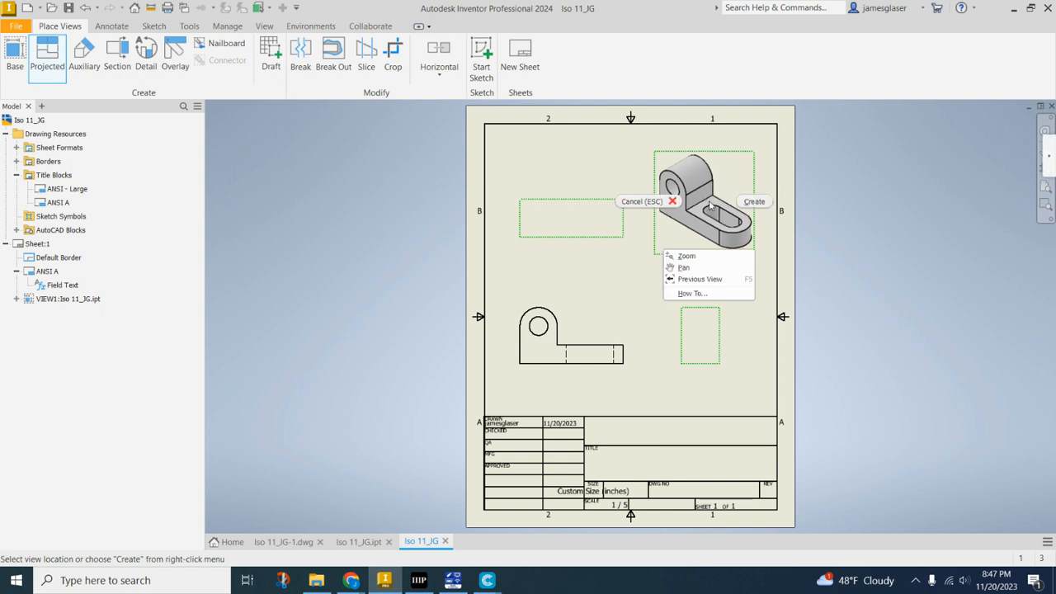
left_click(752, 202)
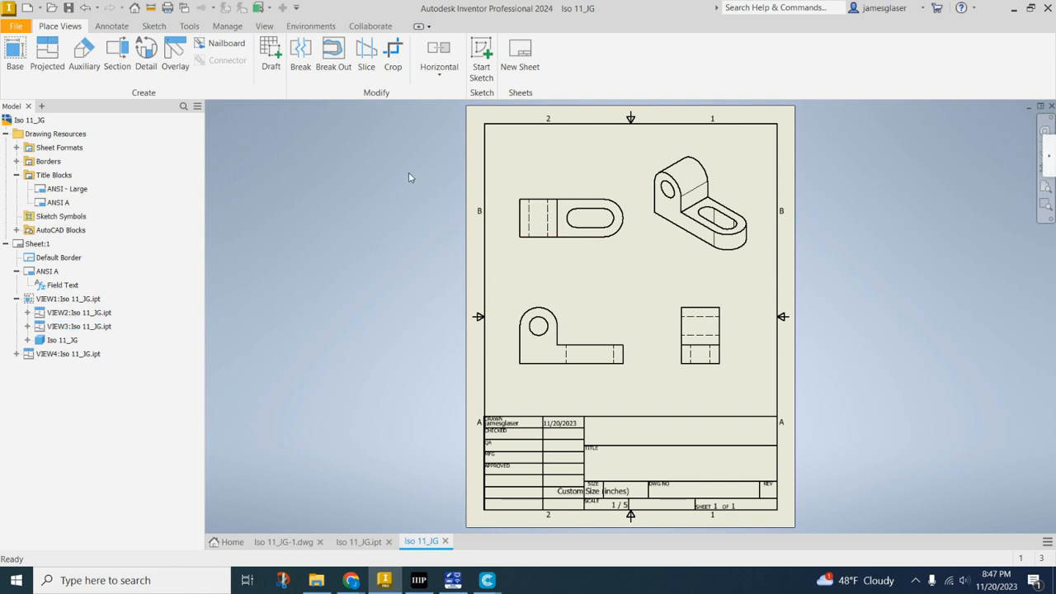
- Add center marks to both rounded ends of the slot in the top view and to the round hole in the front view
left_click(111, 27)
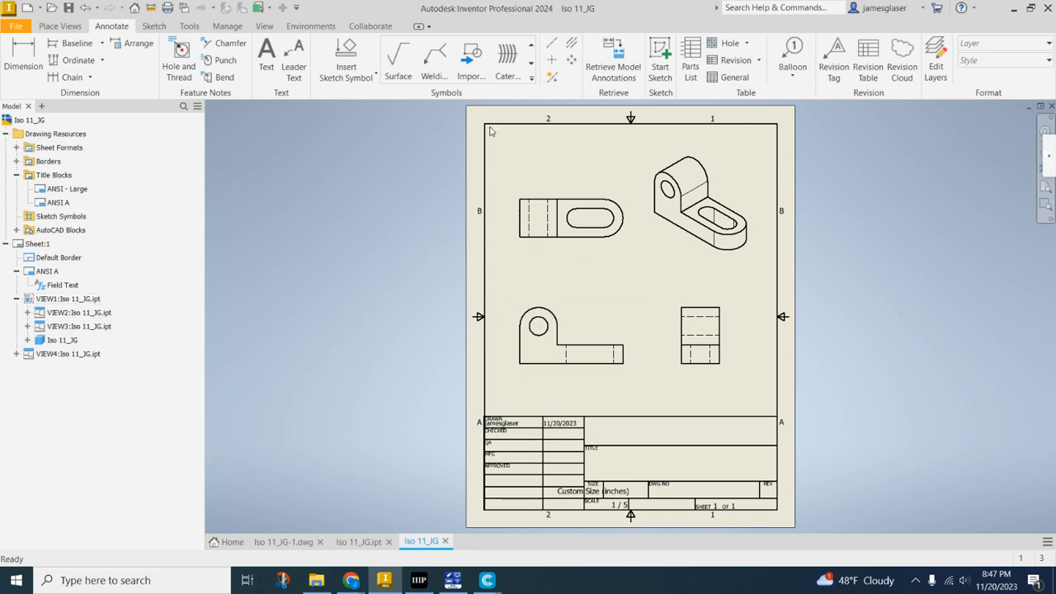
left_click(554, 62)
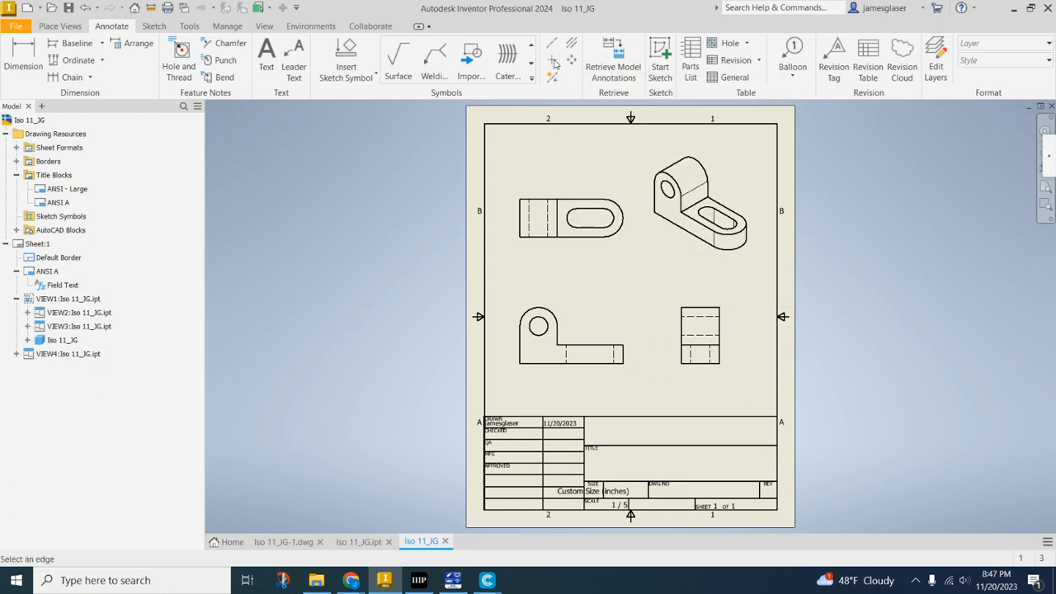
left_click(567, 219)
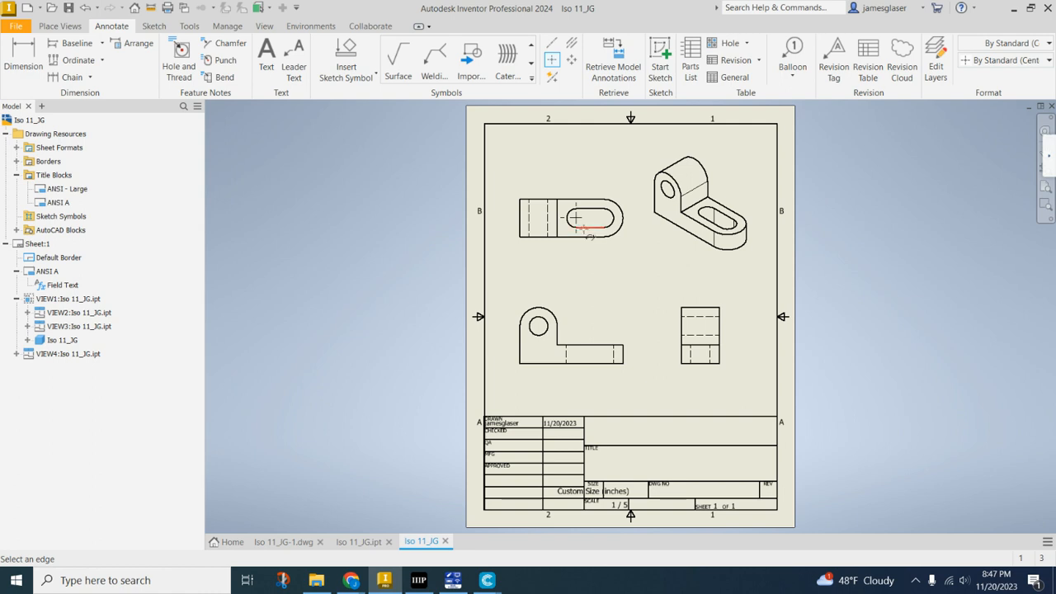
scroll(608, 221, "down", 3)
scroll(608, 221, "up", 5)
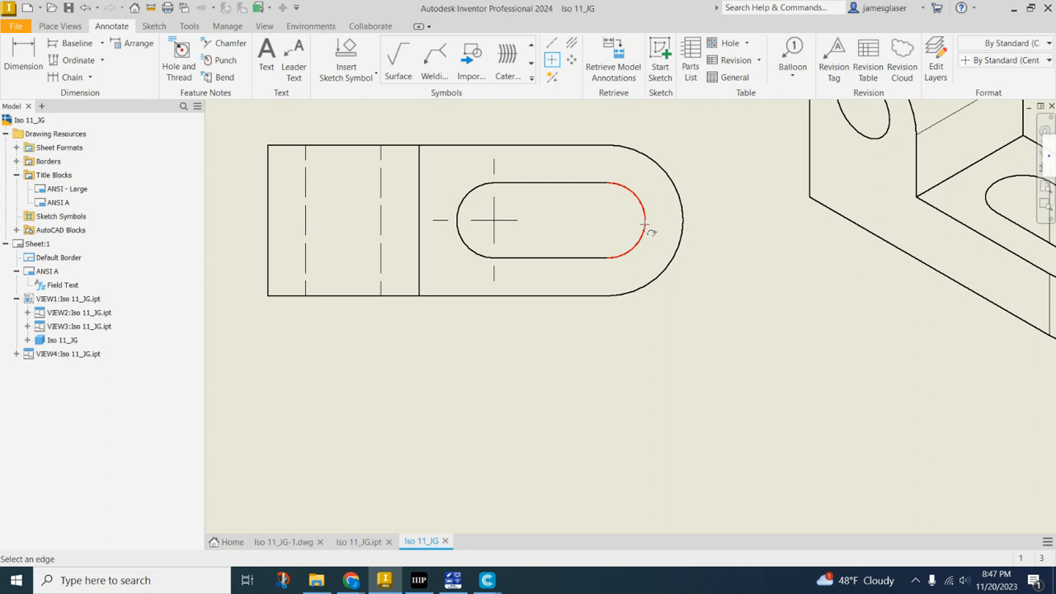
left_click(644, 224)
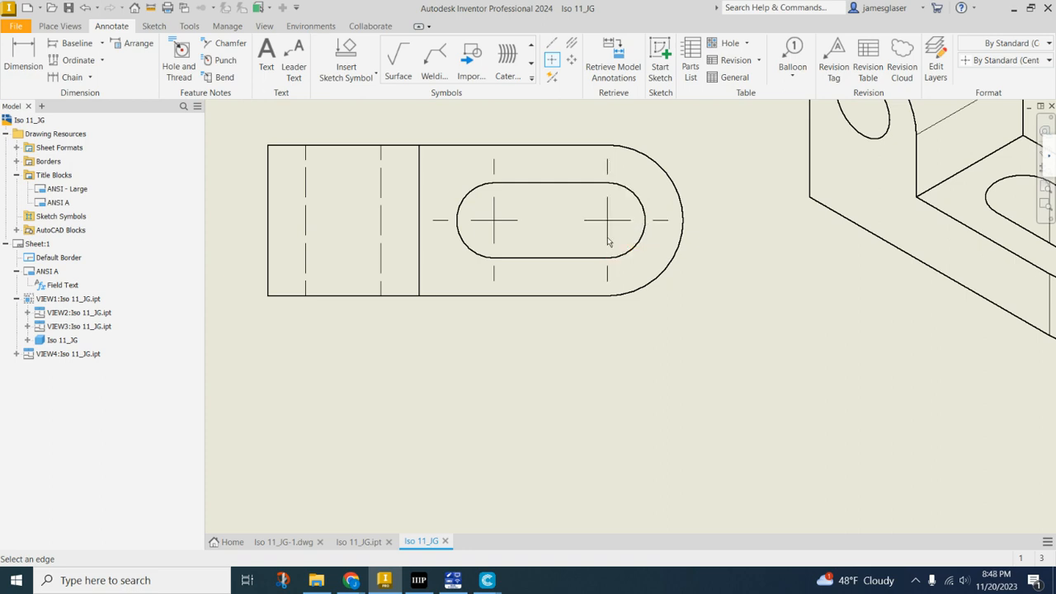
scroll(599, 244, "down", 2)
scroll(599, 245, "down", 2)
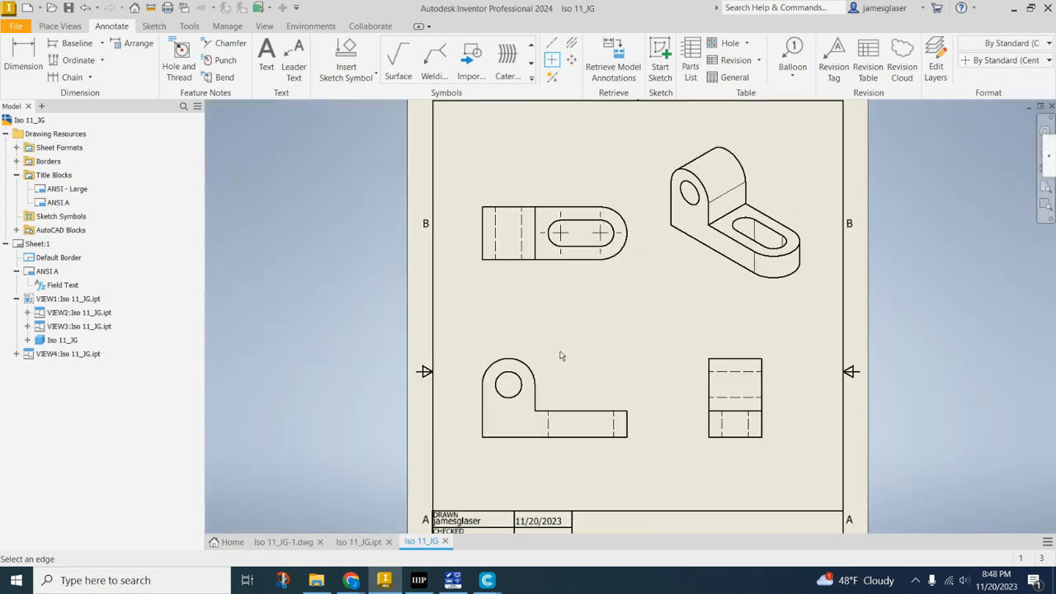
left_click(522, 394)
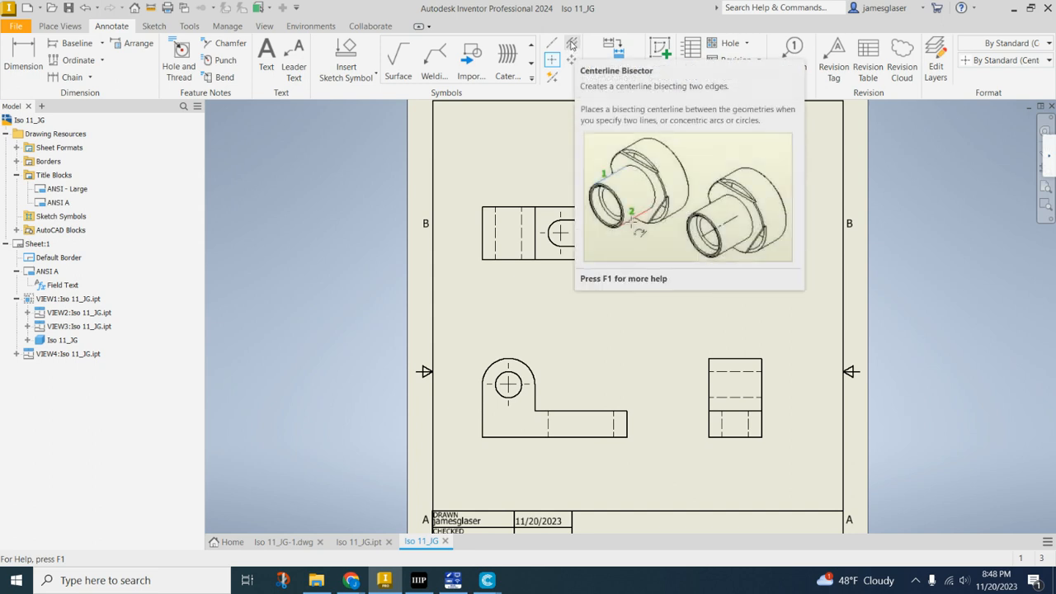
- Add centerline bisectors between the hole's hidden edges in the top and side views and between the slot's hidden edges in the side view
left_click(571, 44)
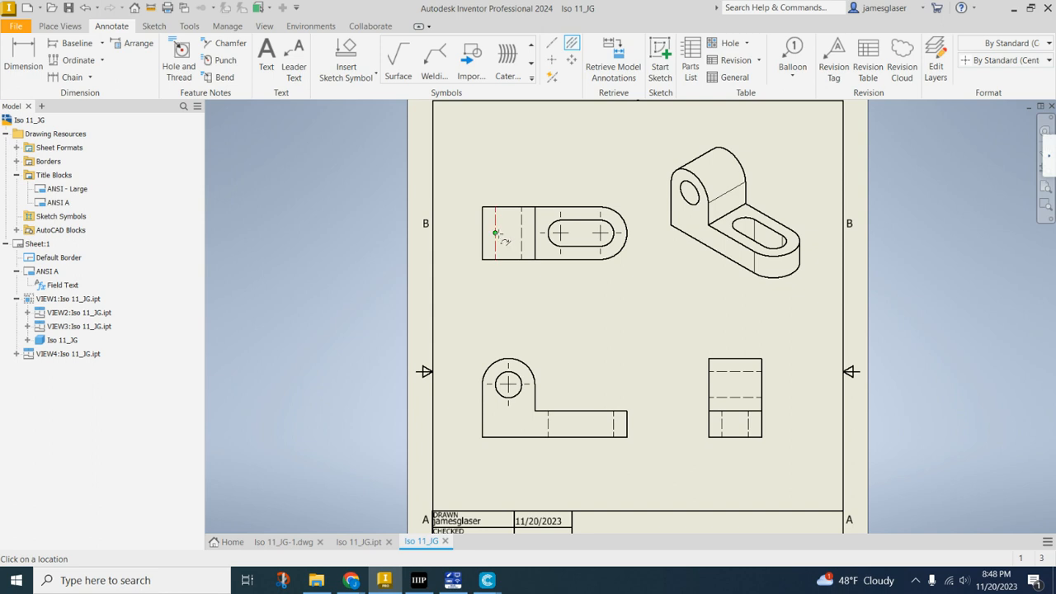
left_click(521, 235)
left_click(731, 397)
left_click(734, 371)
left_click(748, 424)
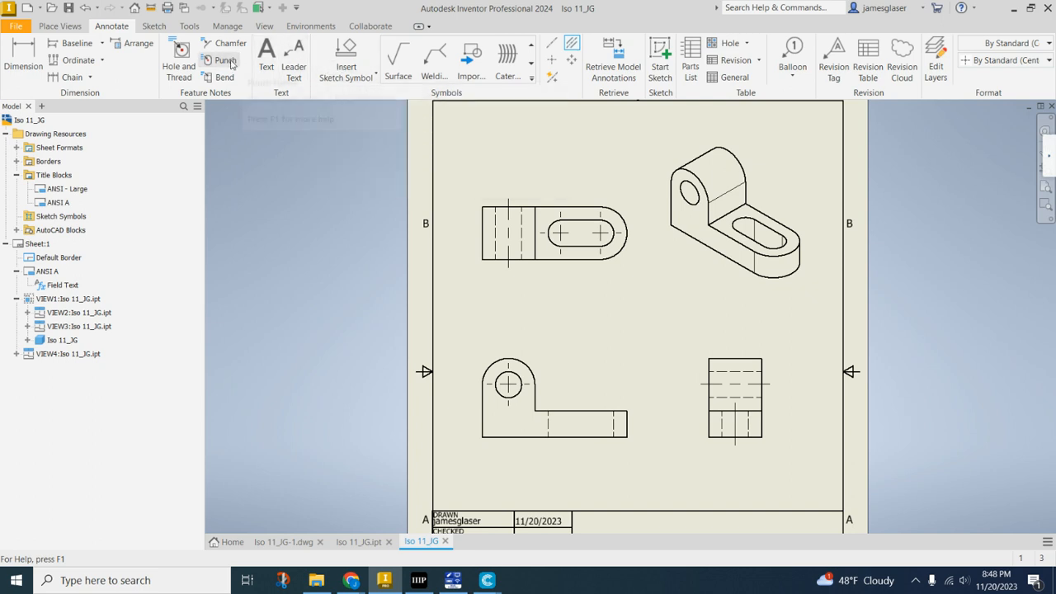
- Dimension the part's overall length below the front view, keeping the default dimension text
left_click(22, 52)
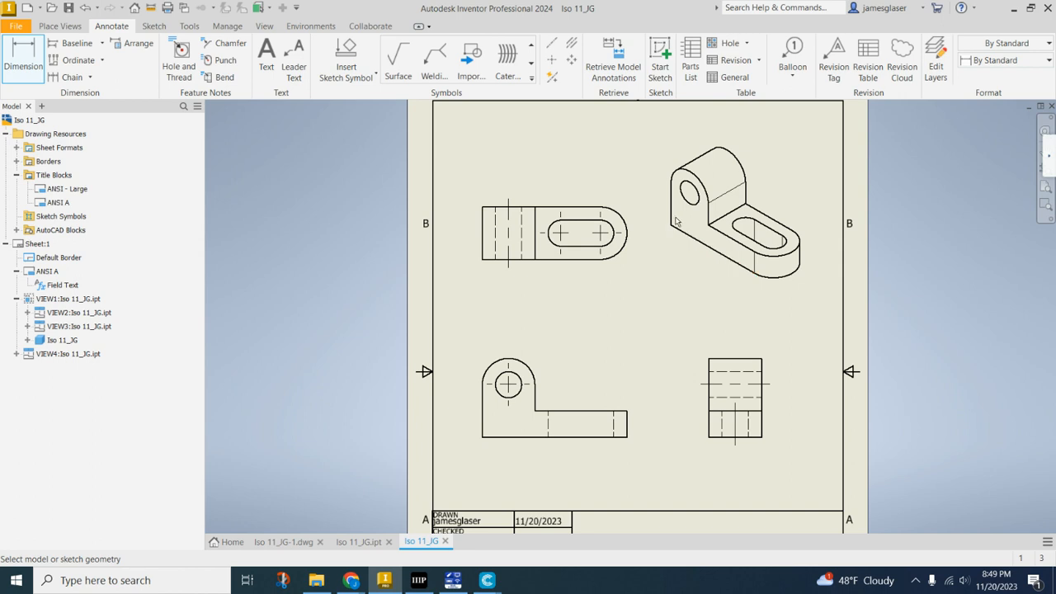
left_click(484, 440)
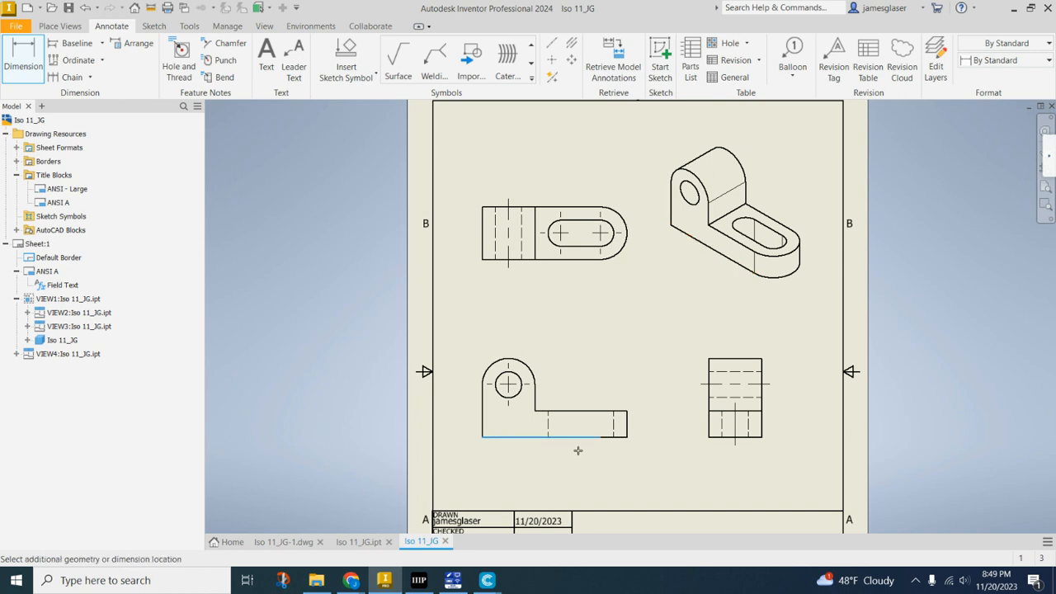
left_click(627, 433)
left_click(582, 467)
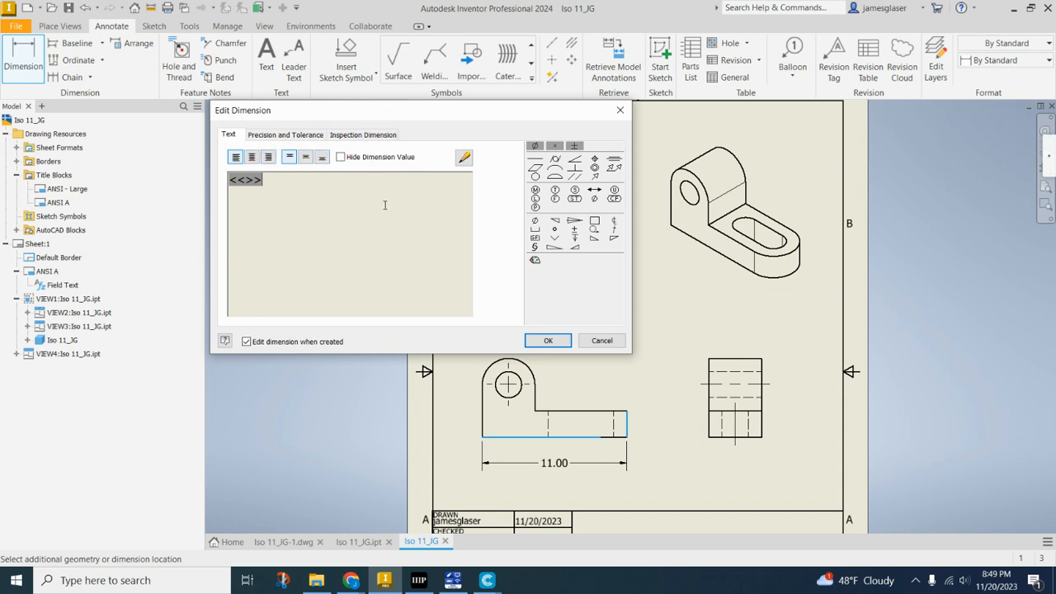
left_click(548, 341)
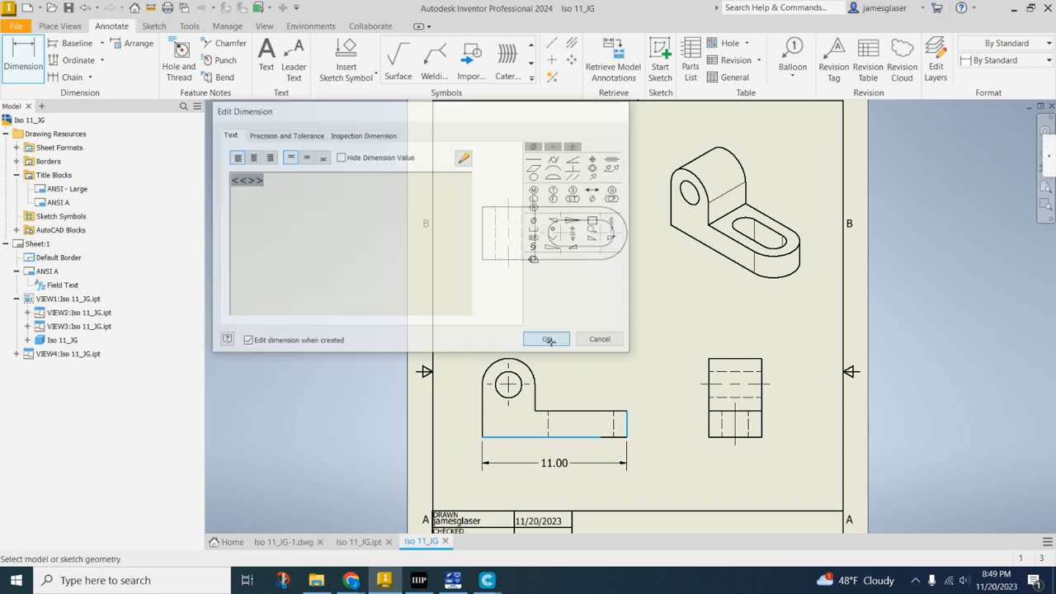
- Dimension the base plate's thickness beside the right end of the front view, keeping the default dimension text
scroll(611, 376, "down", 3)
scroll(612, 444, "up", 5)
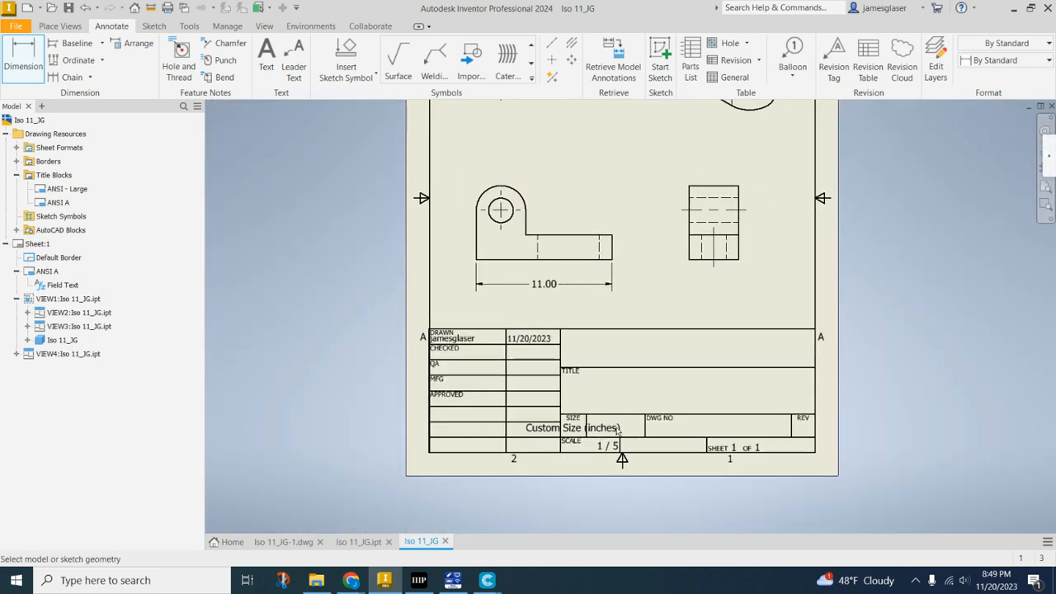
left_click(537, 288)
scroll(608, 212, "up", 4)
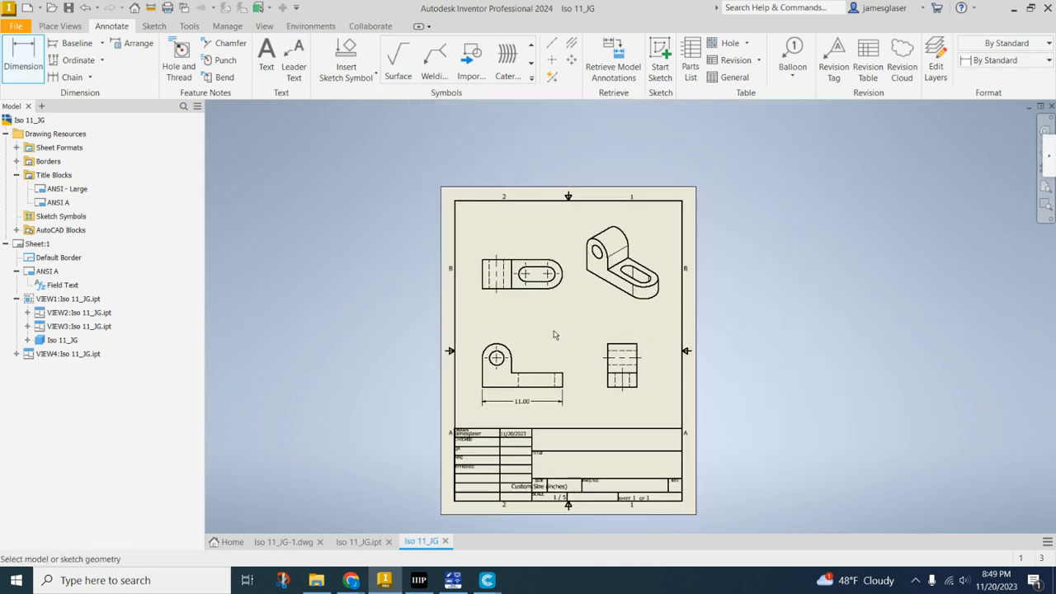
scroll(513, 365, "down", 5)
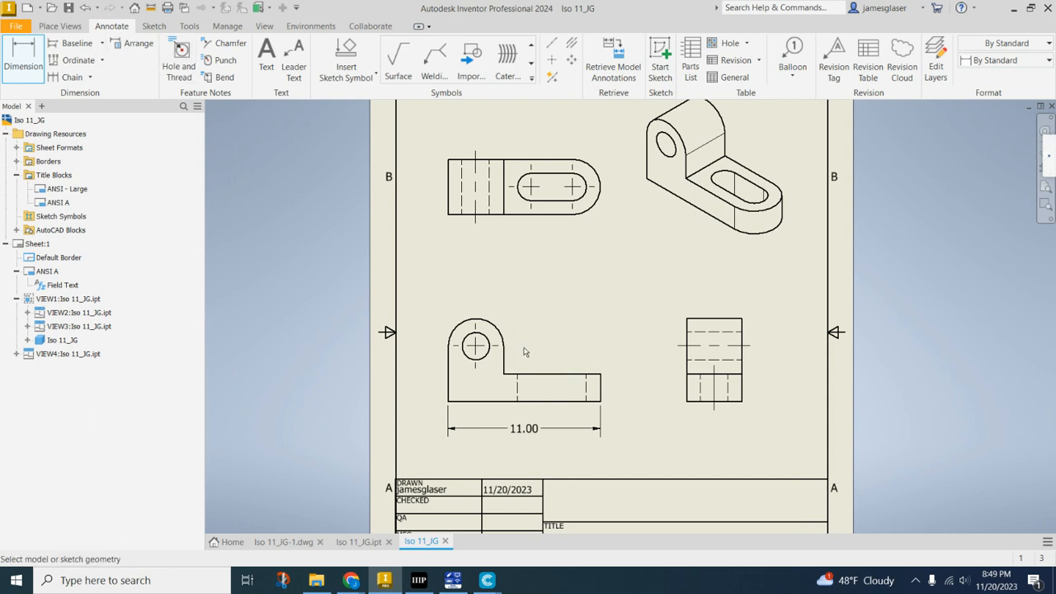
left_click(553, 402)
left_click(599, 375)
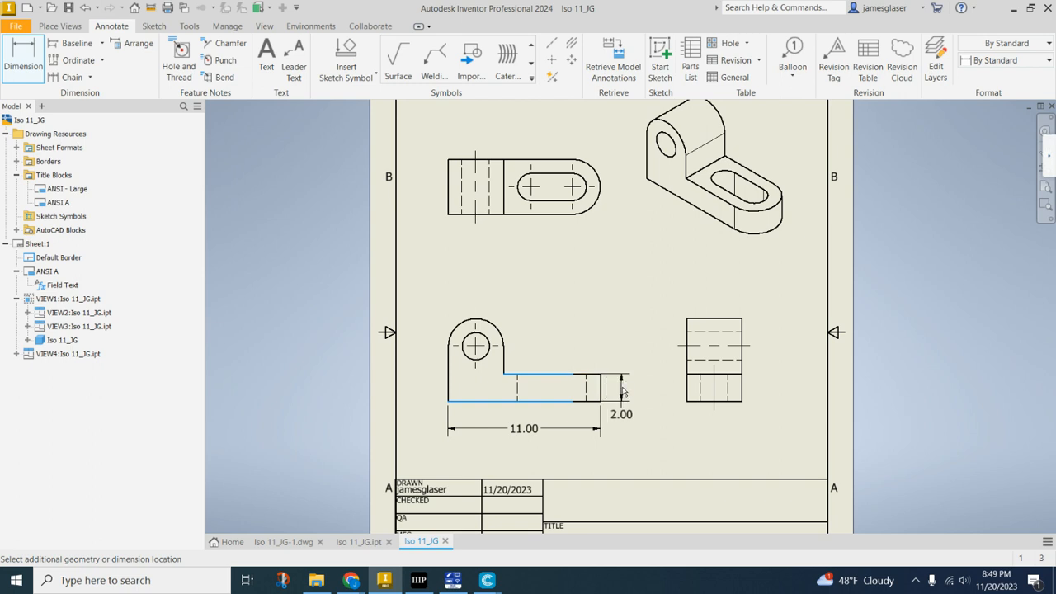
left_click(644, 432)
left_click(548, 339)
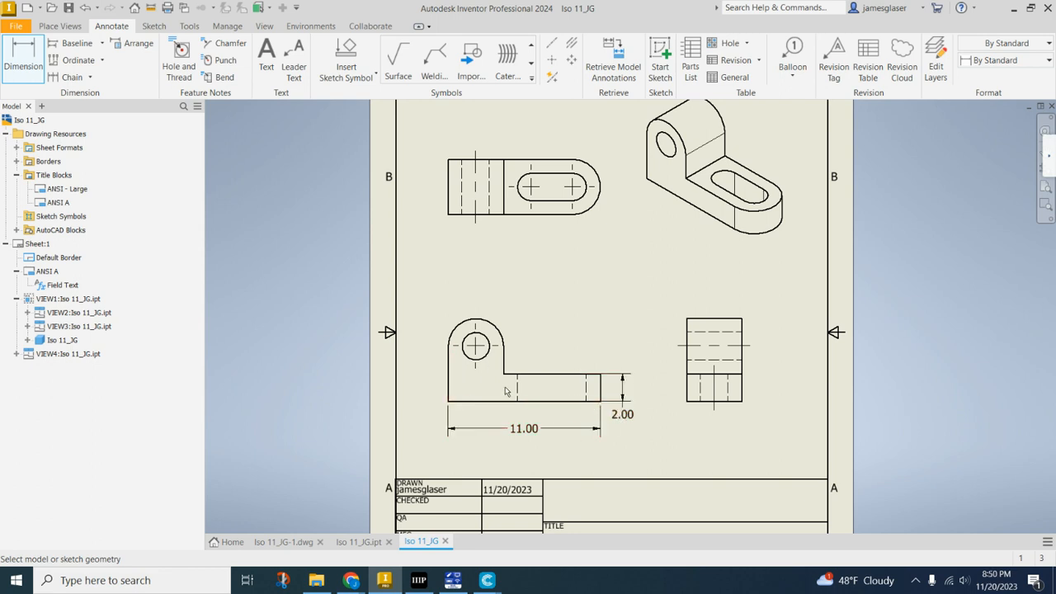
- Dimension the part's overall height to the right of the side view
left_click(739, 404)
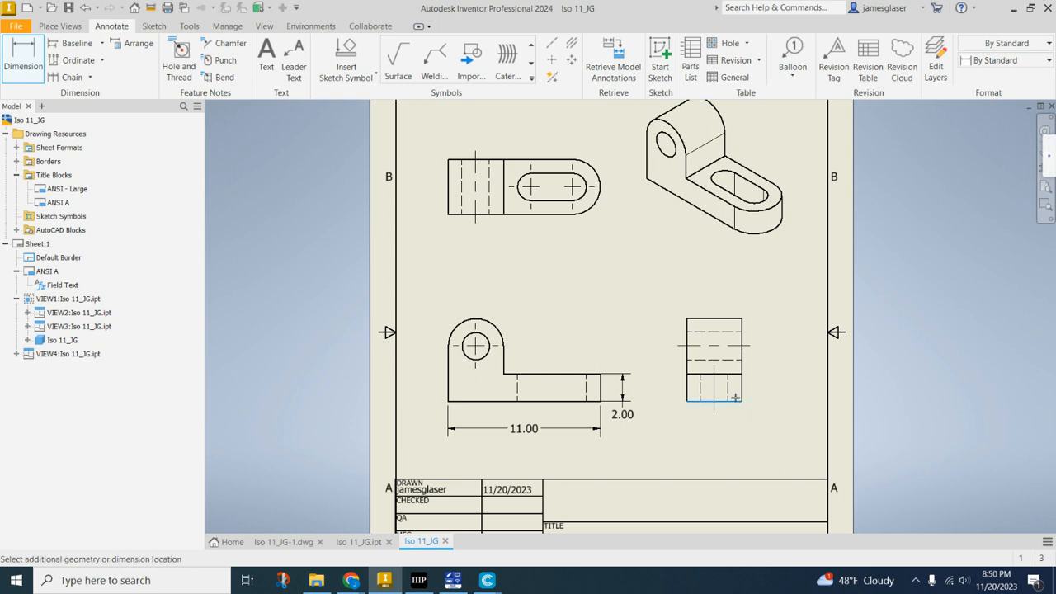
left_click(731, 321)
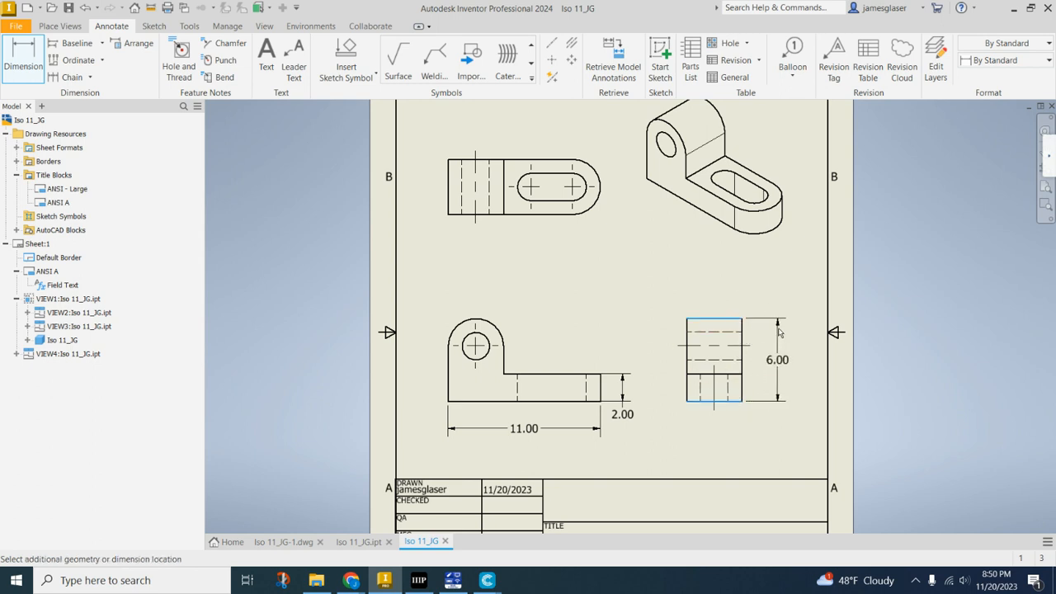
left_click(762, 417)
left_click(532, 335)
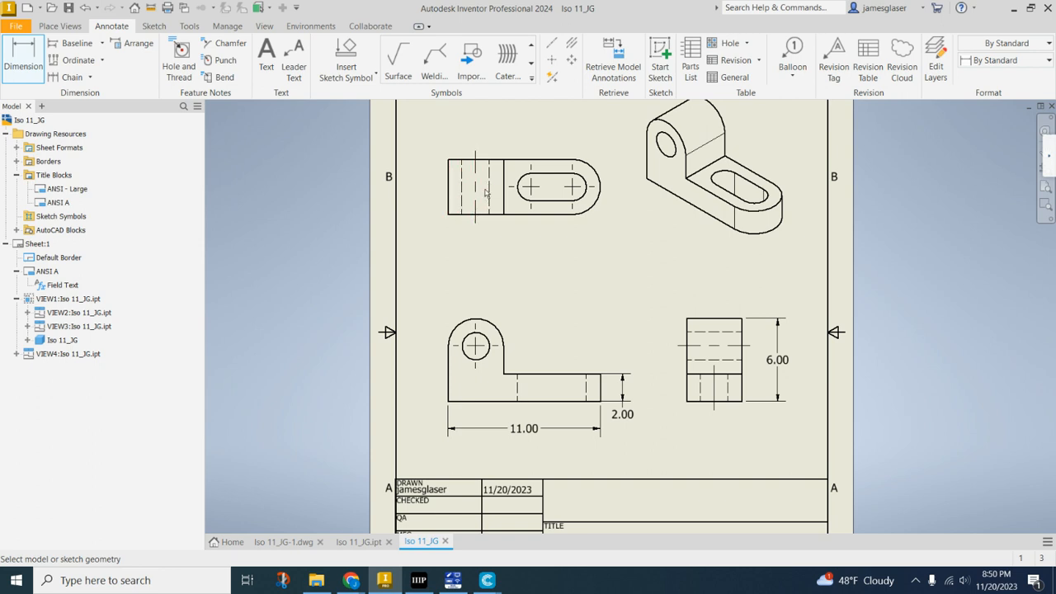
- Dimension the horizontal distance from the left edge to the hole's center above the front view
left_click(448, 363)
left_click(476, 346)
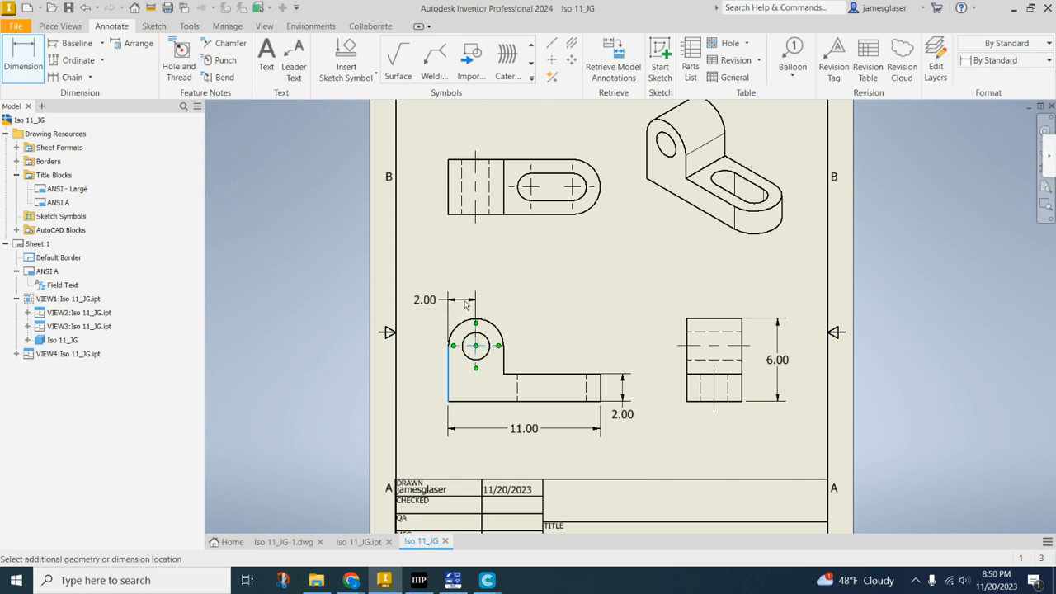
left_click(466, 305)
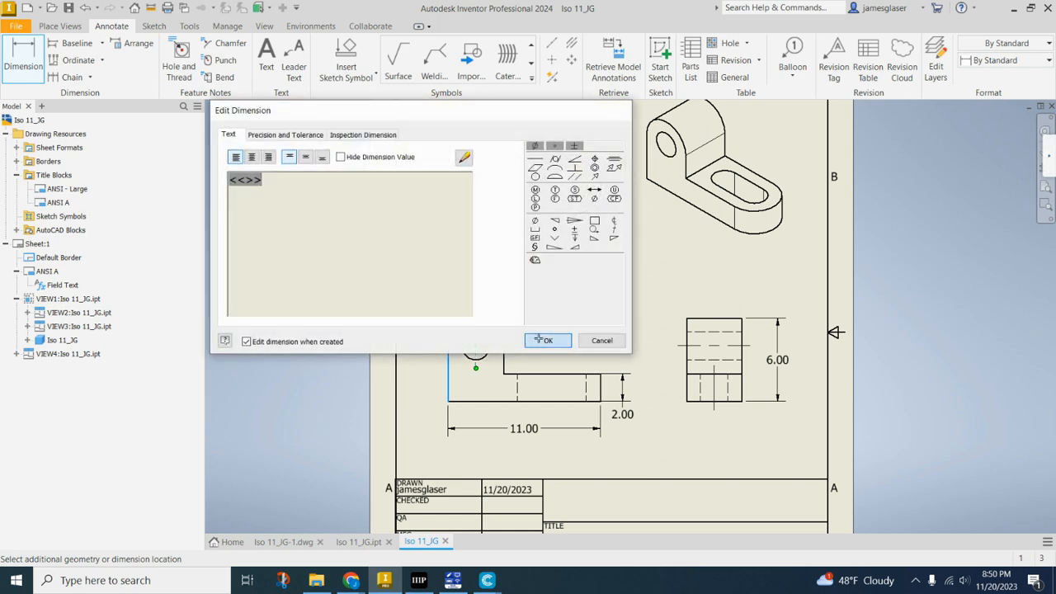
left_click(543, 342)
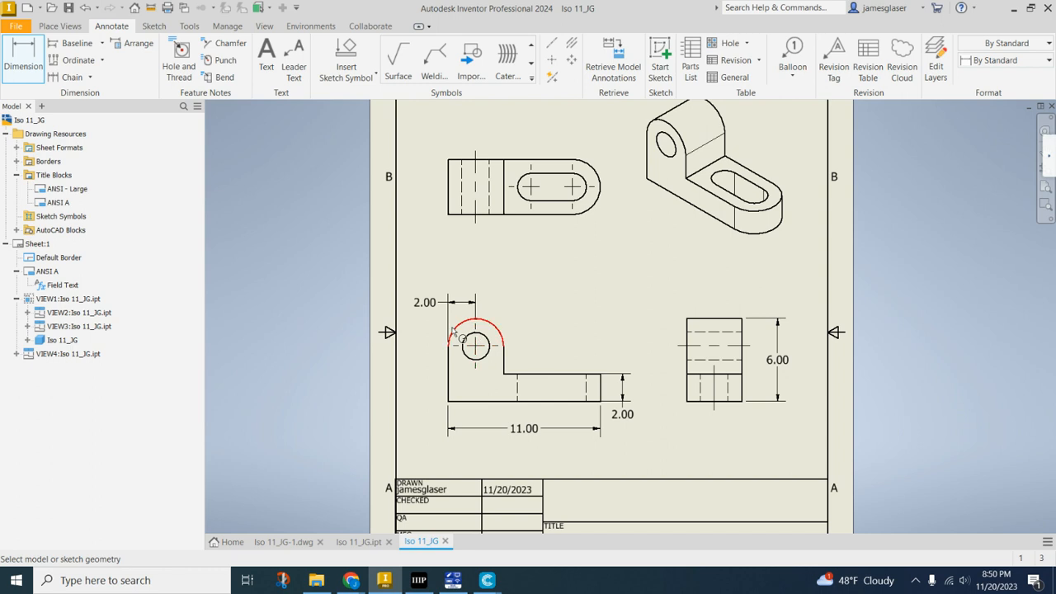
- Dimension the width of the upright section below the top view, leaving its dimension text unedited
left_click(449, 212)
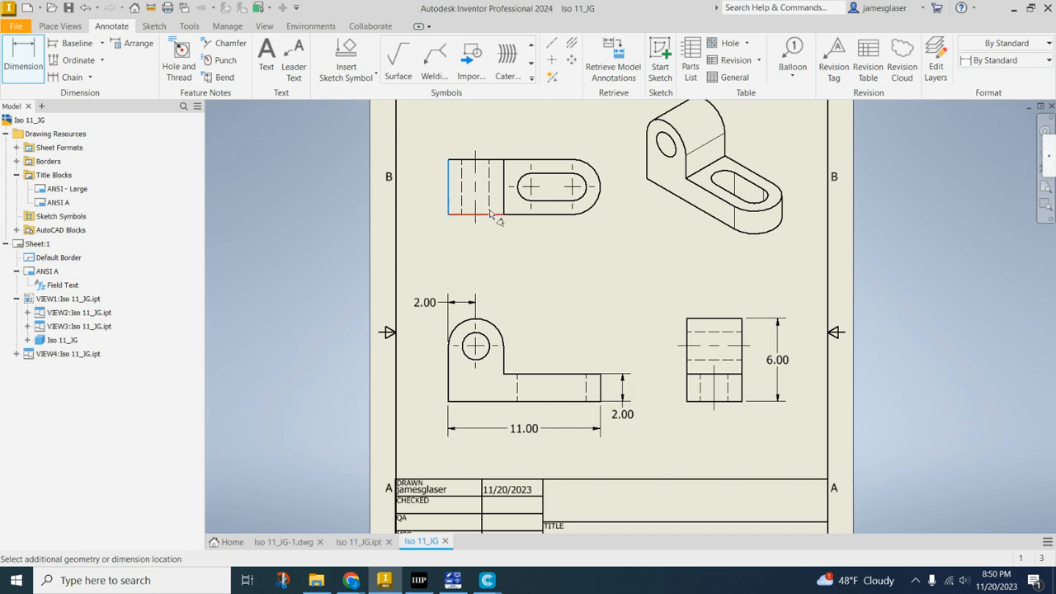
left_click(501, 211)
left_click(479, 256)
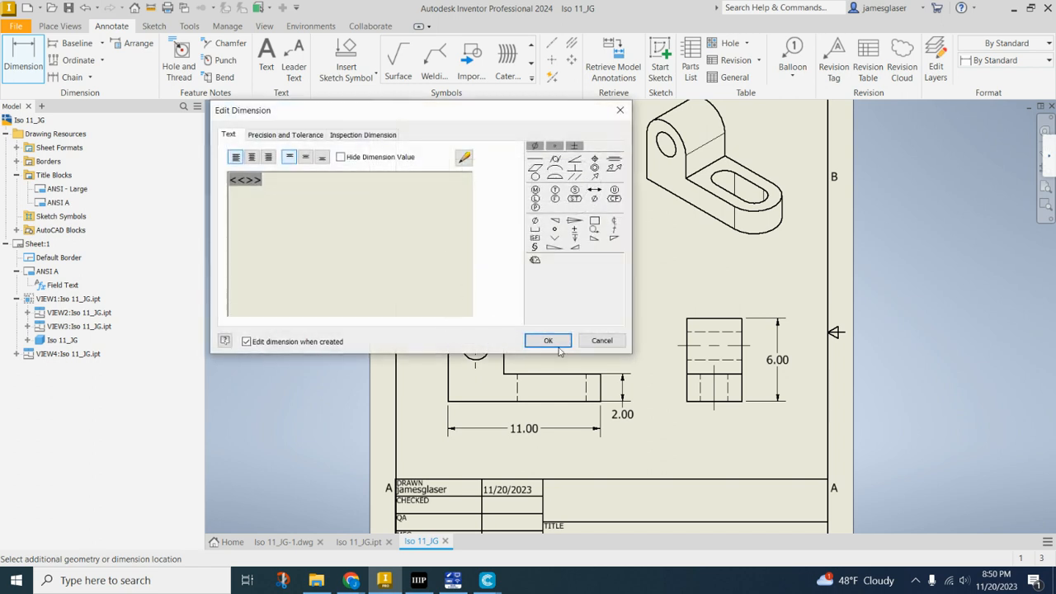
left_click(598, 345)
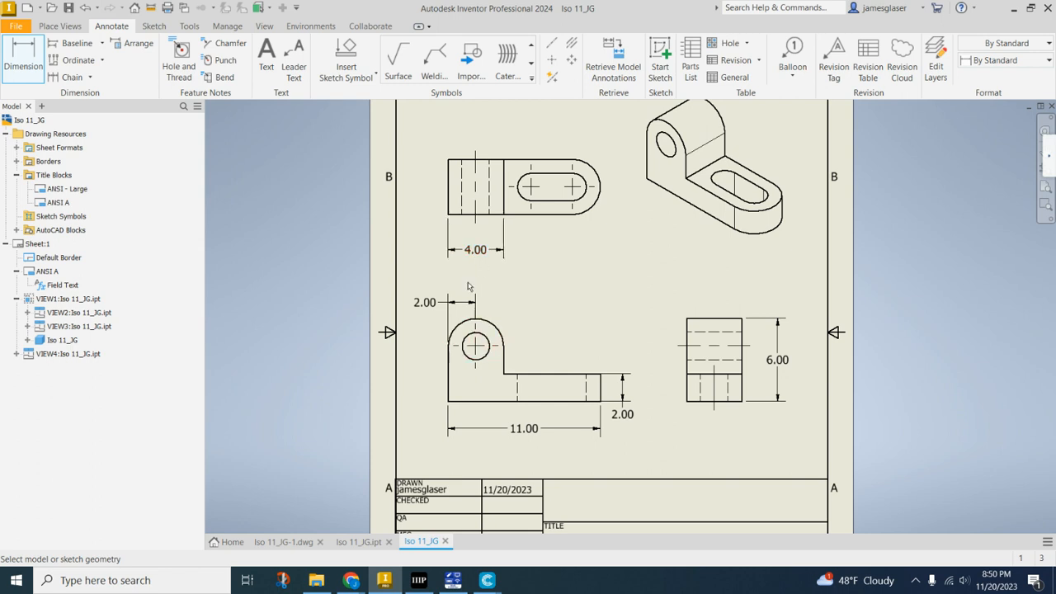
double_click(476, 251)
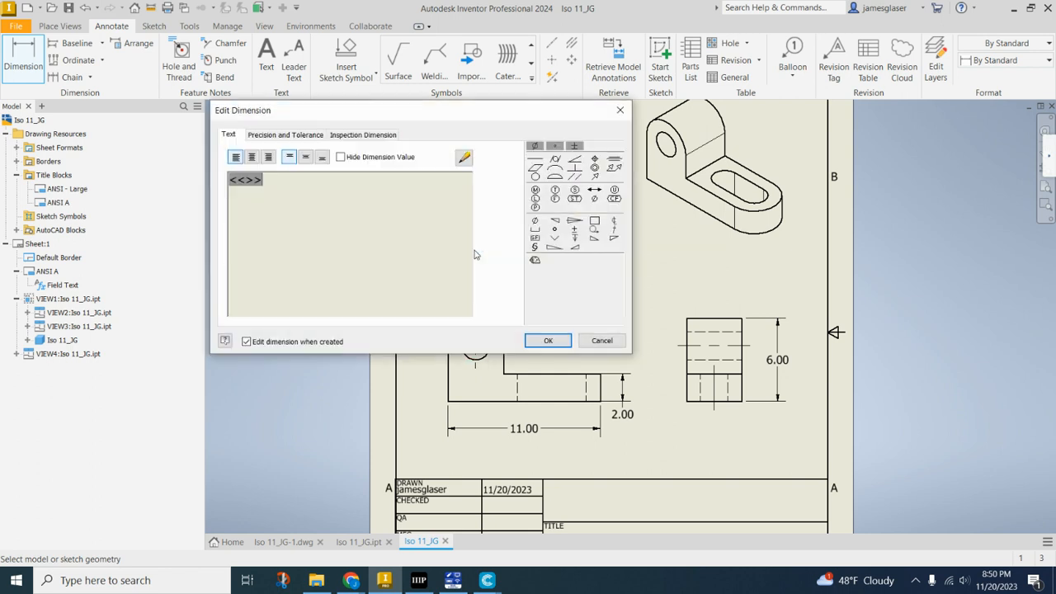
left_click(591, 342)
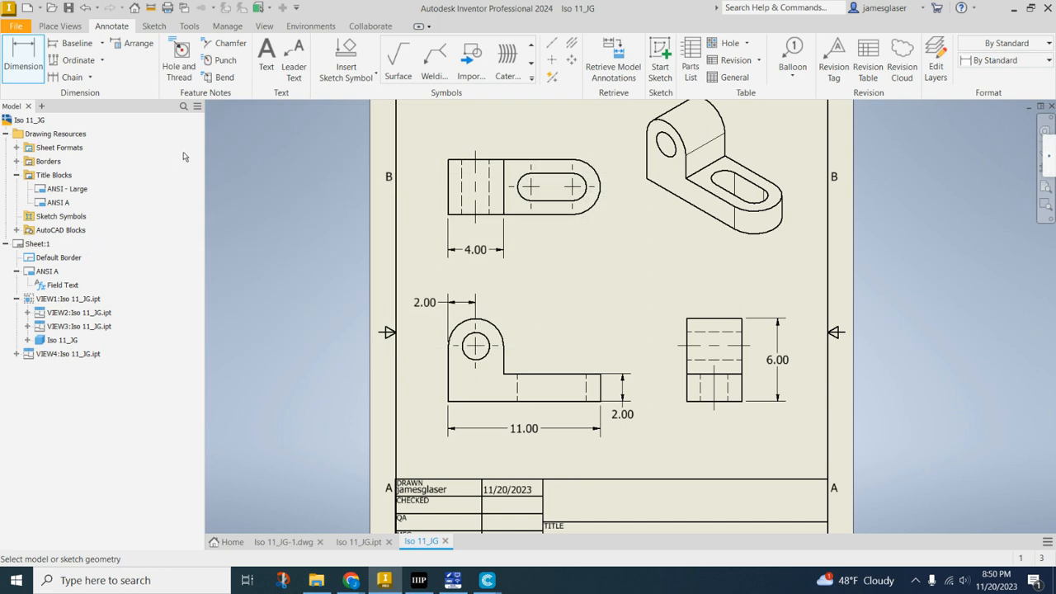
- Delete the upright section's width dimension below the top view
double_click(487, 254)
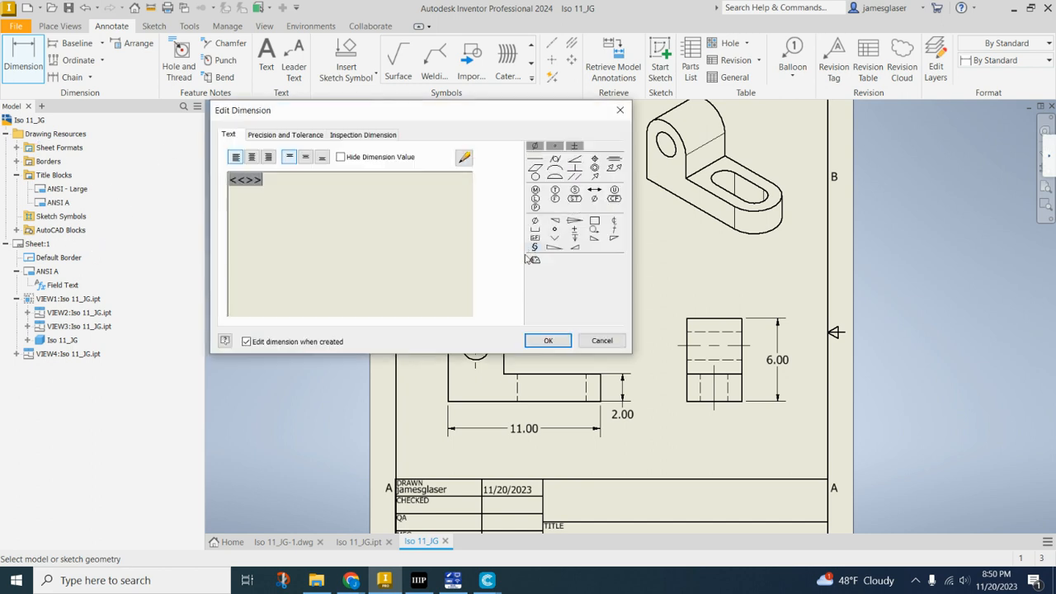
left_click(590, 341)
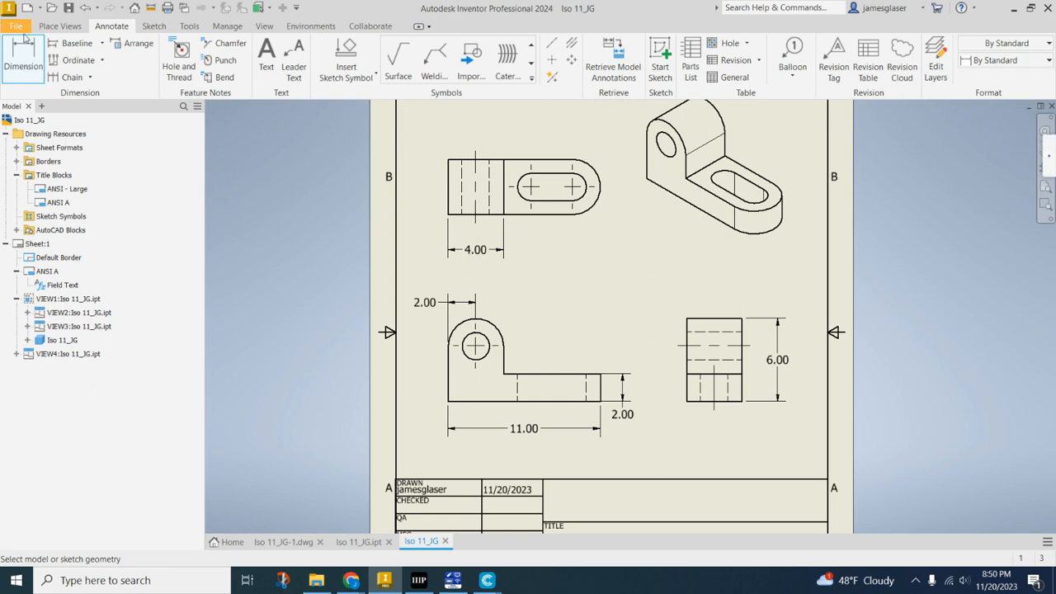
left_click(10, 73)
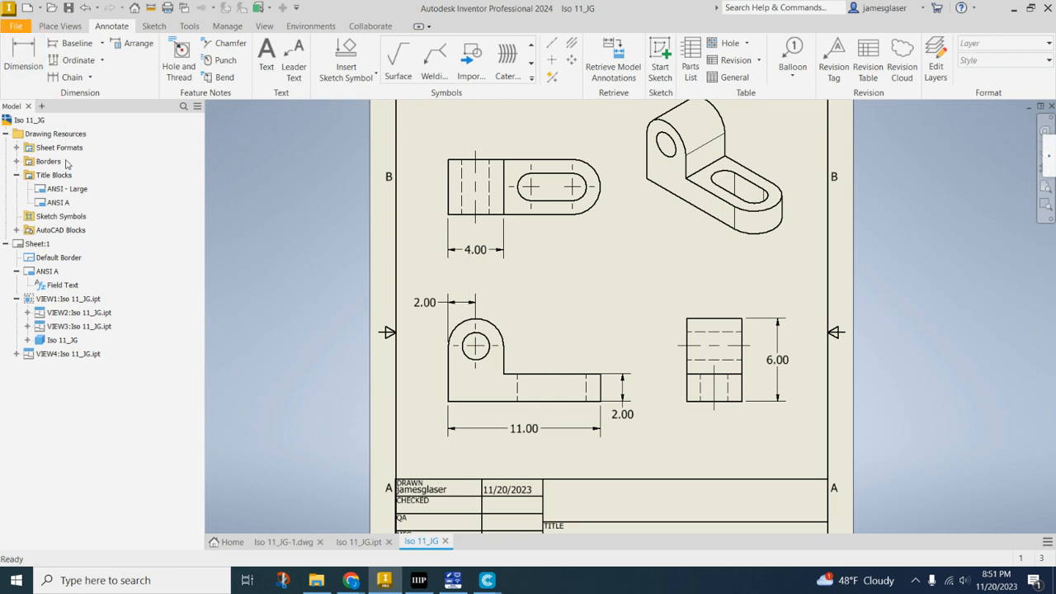
left_click(477, 254)
mouse_move(488, 255)
left_mouse_down()
mouse_move(490, 278)
mouse_move(489, 244)
mouse_move(490, 262)
mouse_move(480, 259)
left_mouse_up()
right_click(479, 259)
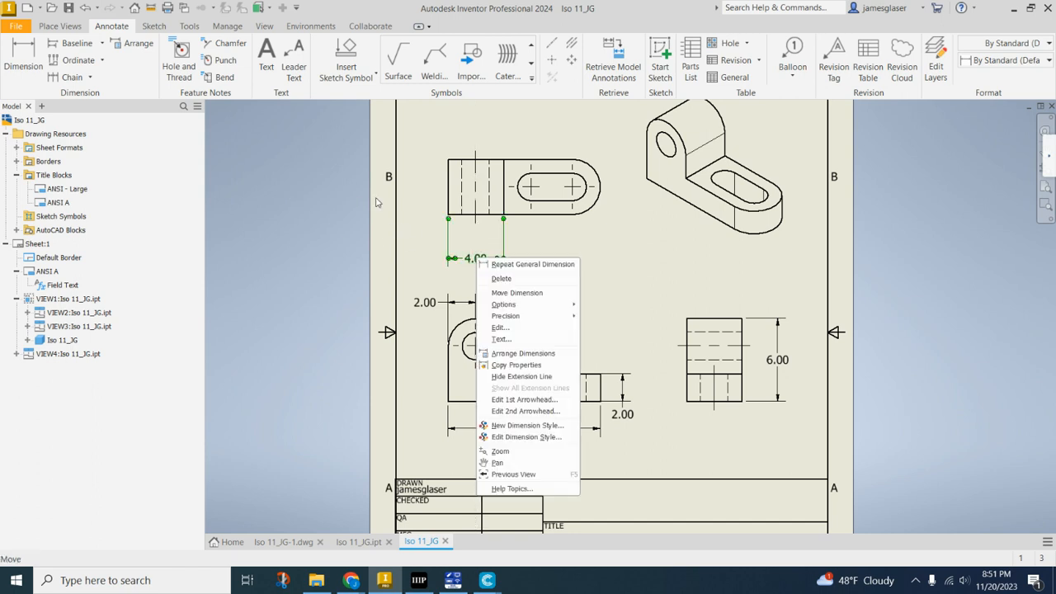
left_click(502, 279)
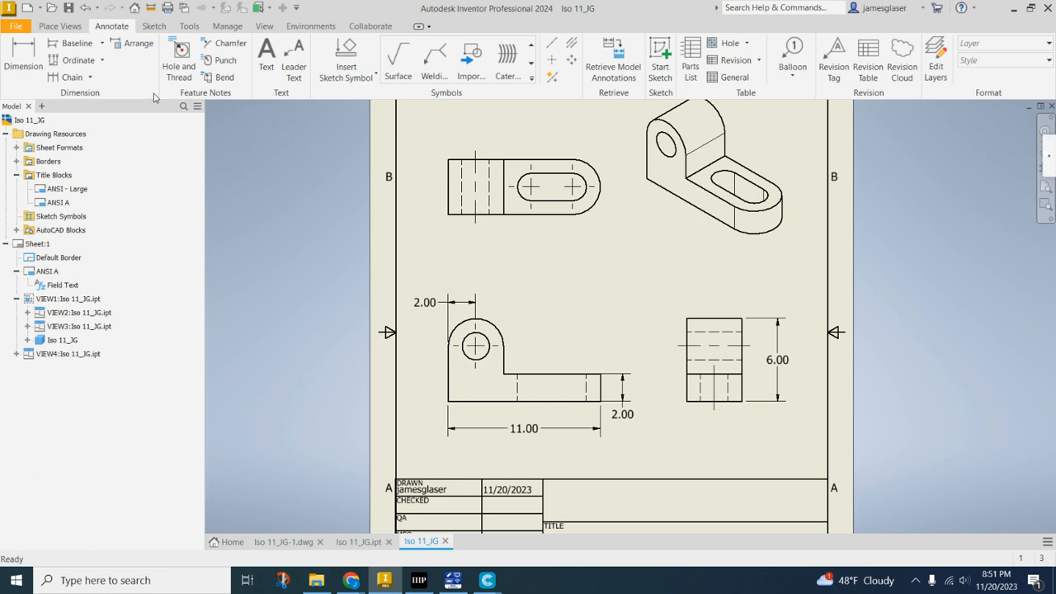
- Dimension the radius of the upright's rounded top and the hole's diameter in the front view, keeping the default dimension texts
left_click(23, 57)
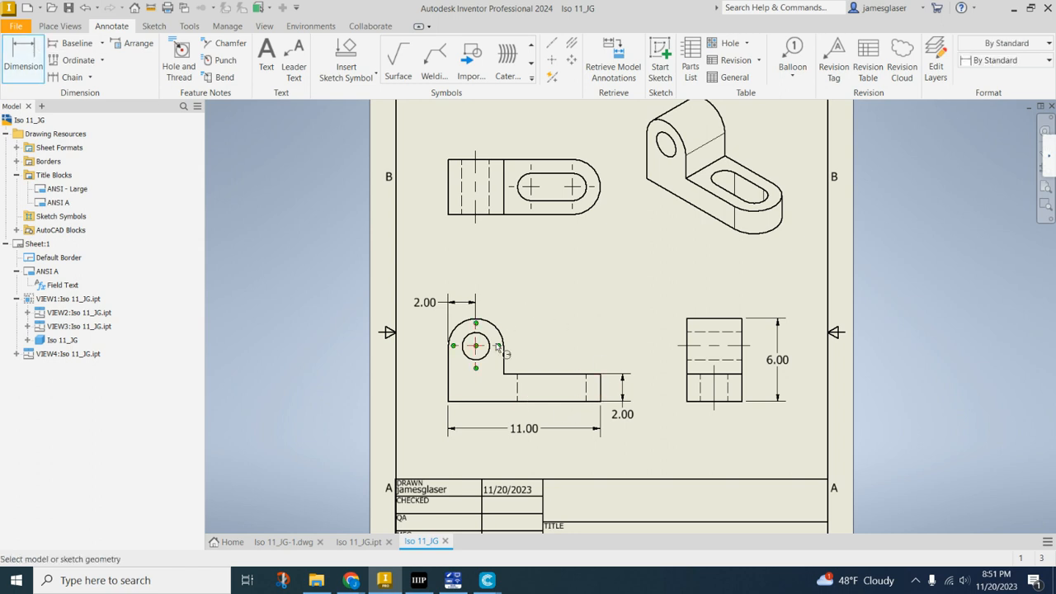
scroll(485, 342, "up", 3)
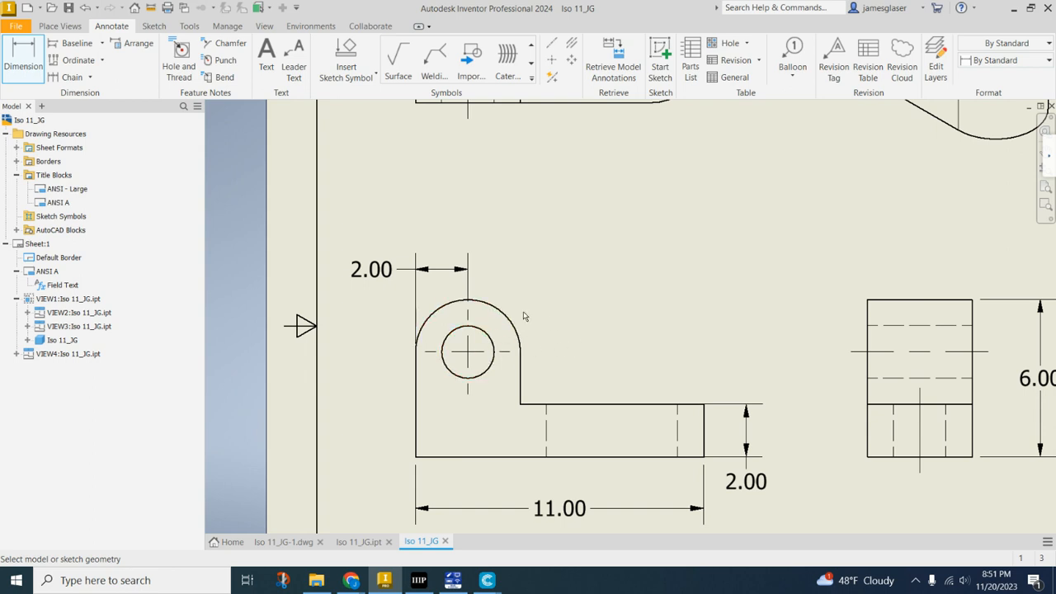
left_click(499, 314)
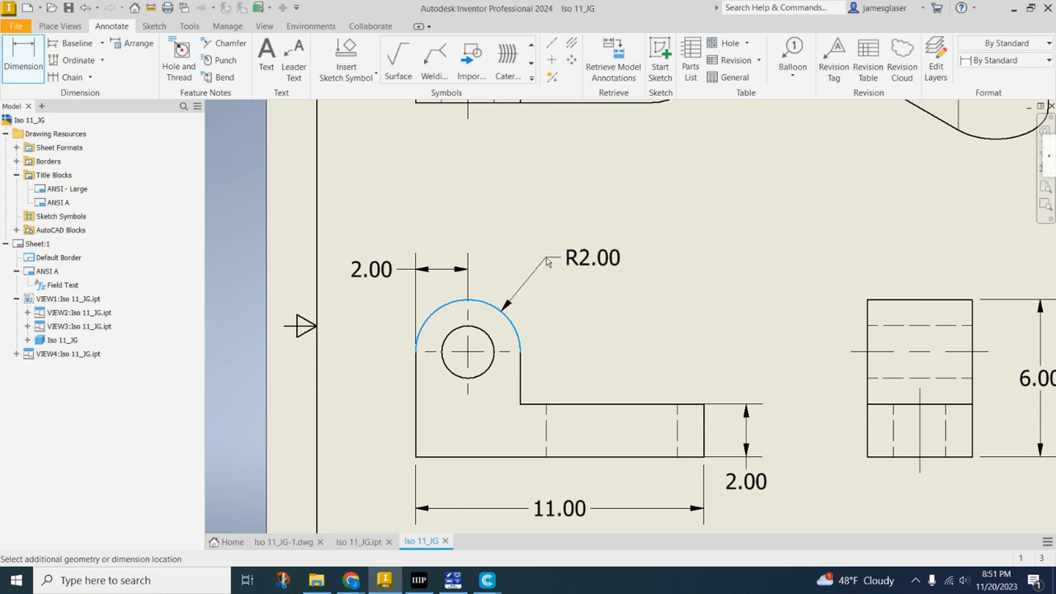
left_click(546, 263)
left_click(558, 335)
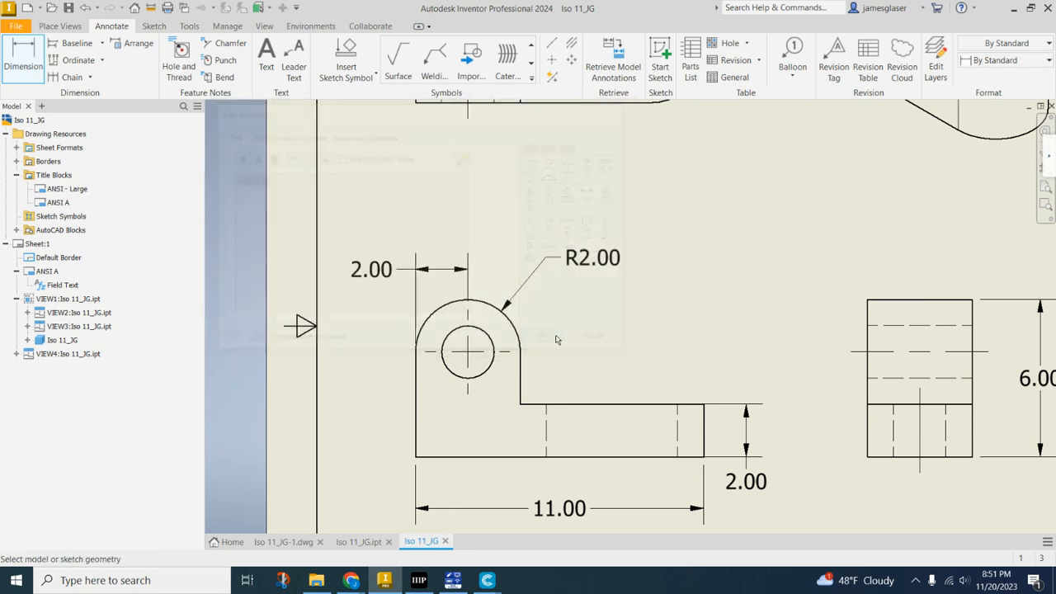
left_click(531, 274)
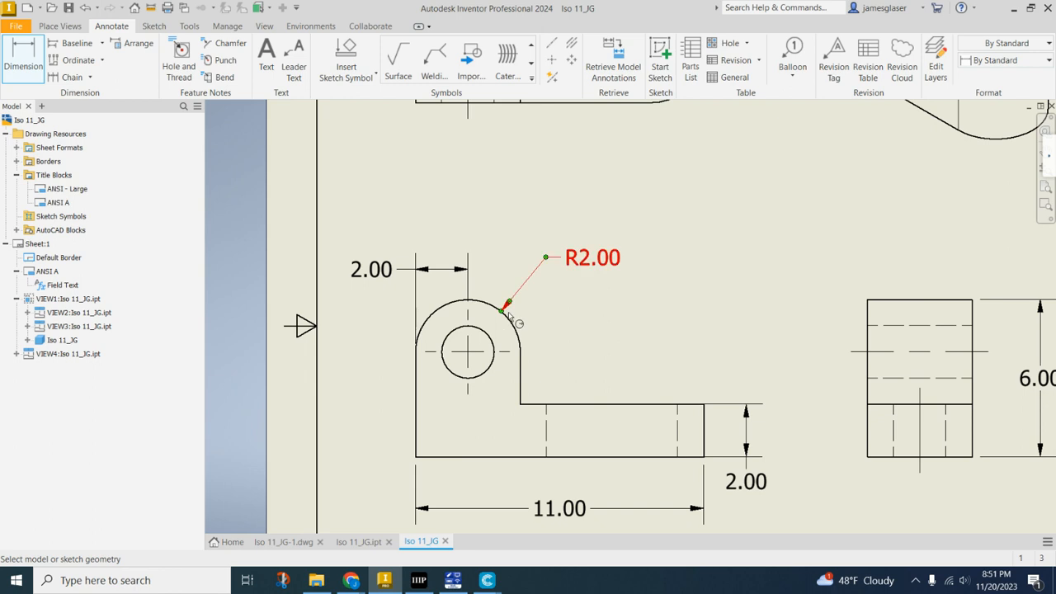
left_click(494, 344)
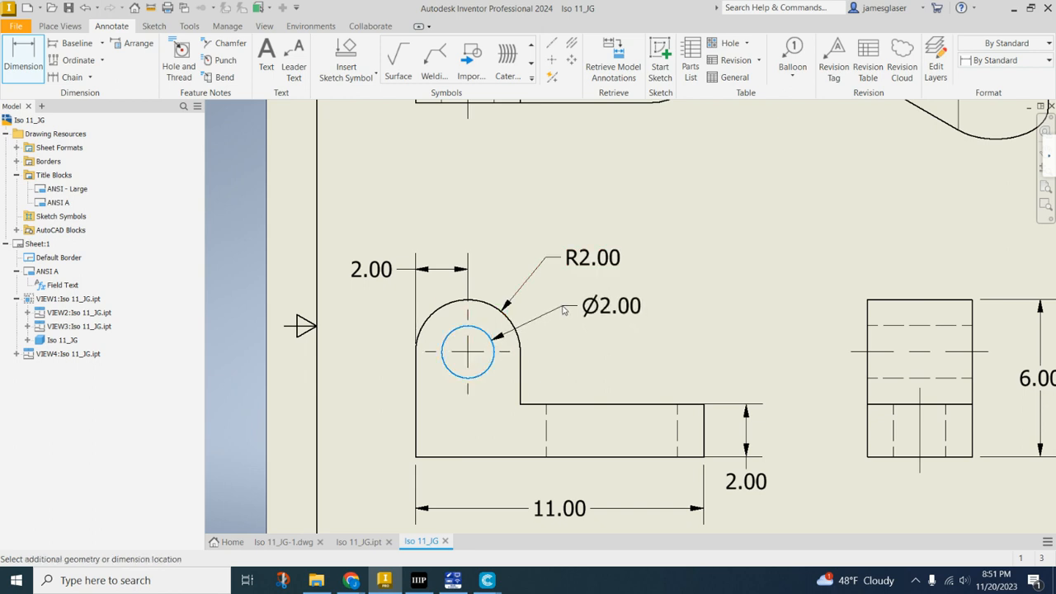
left_click(565, 311)
left_click(548, 341)
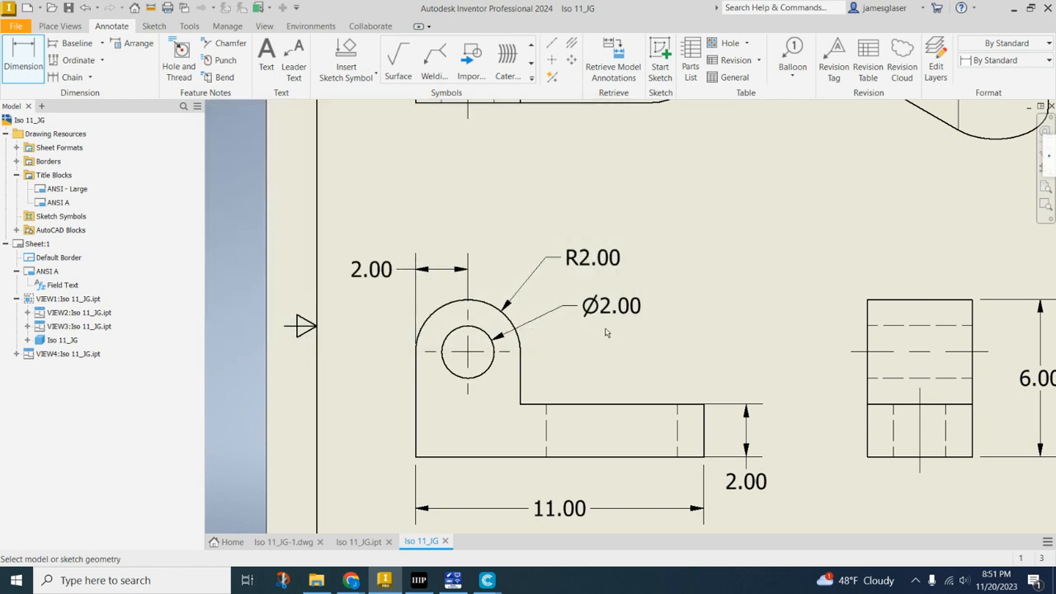
- Dimension the radii of the slot's right end and the base plate's rounded end in the top view, placing both texts outside the part
scroll(605, 326, "down", 3)
middle_click_drag(684, 260, 676, 325)
left_click(640, 244)
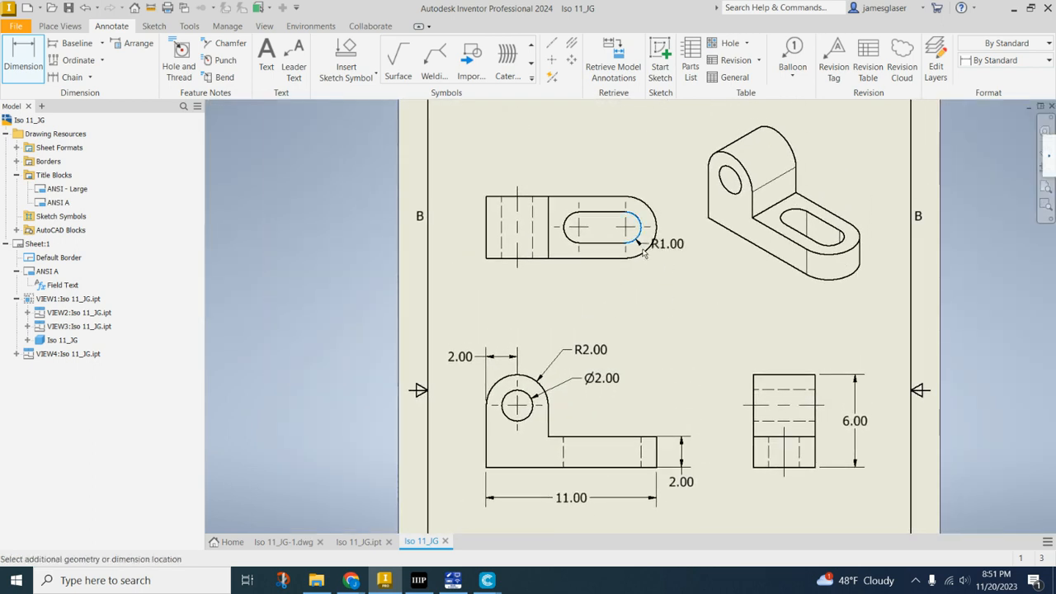
left_click(656, 246)
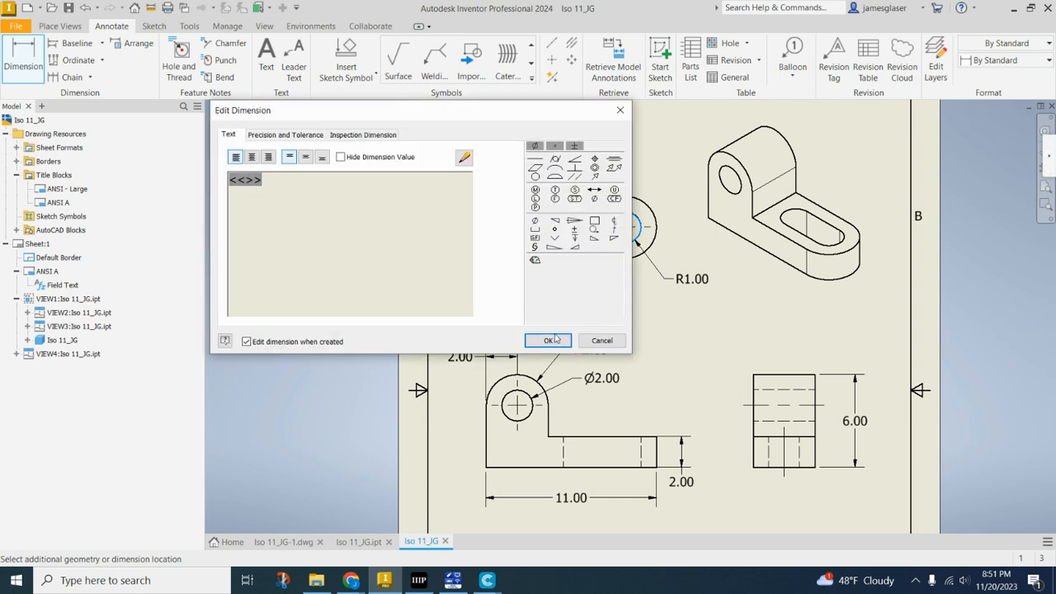
left_click(548, 340)
left_click(653, 249)
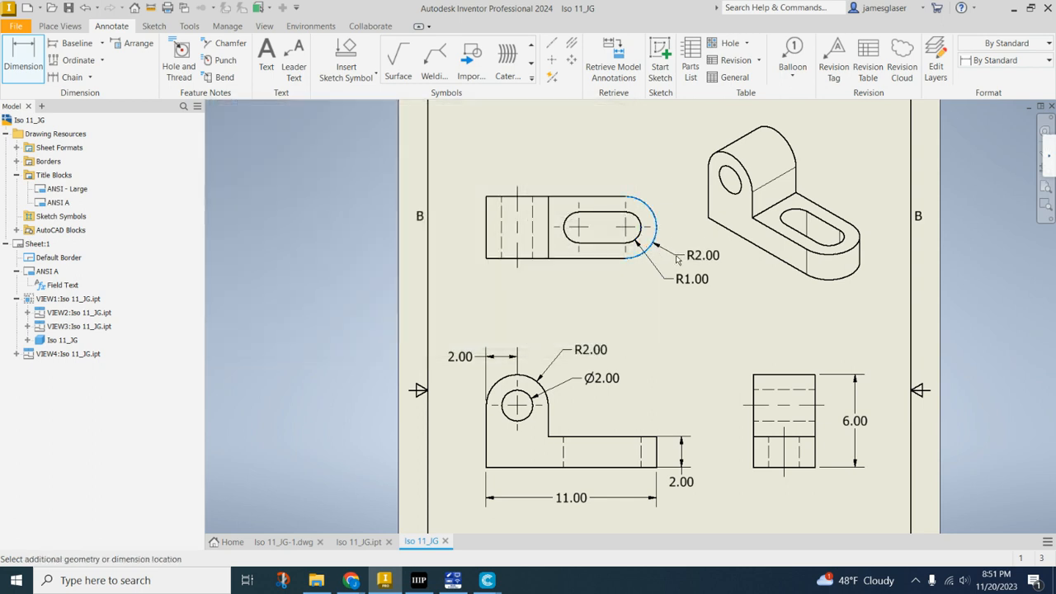
left_click(678, 261)
left_click(548, 340)
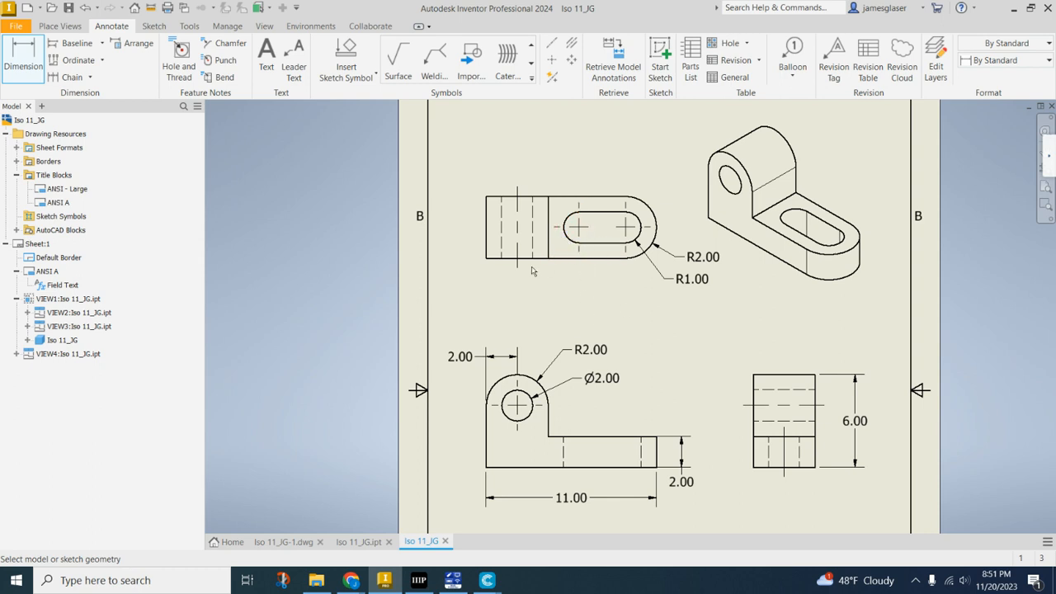
- Dimension the horizontal distance from the part's left edge to the slot's left center mark below the top view
left_click(486, 254)
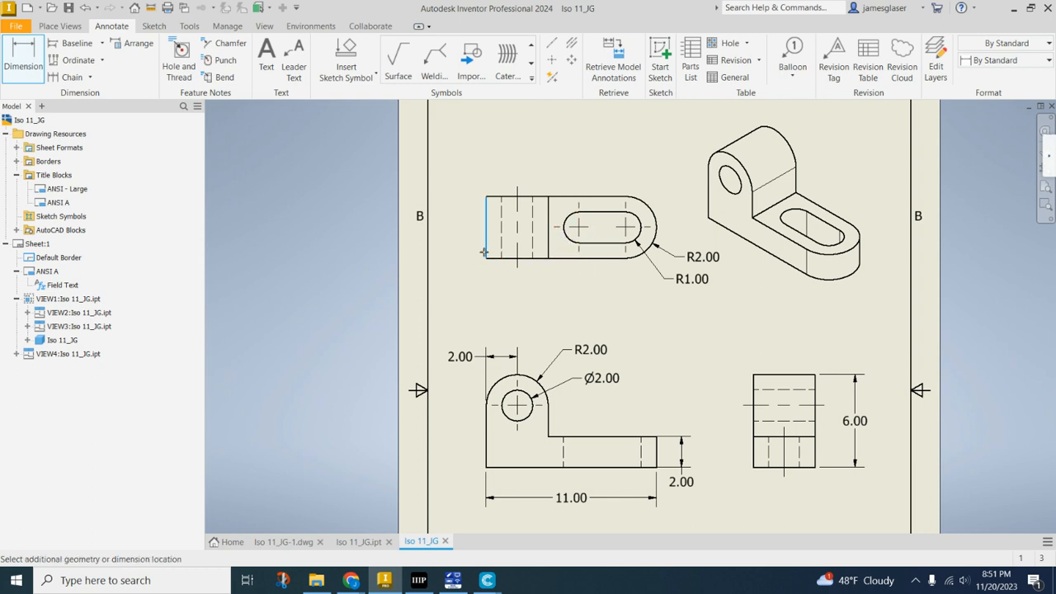
left_click(581, 228)
left_click(592, 217)
left_click(540, 340)
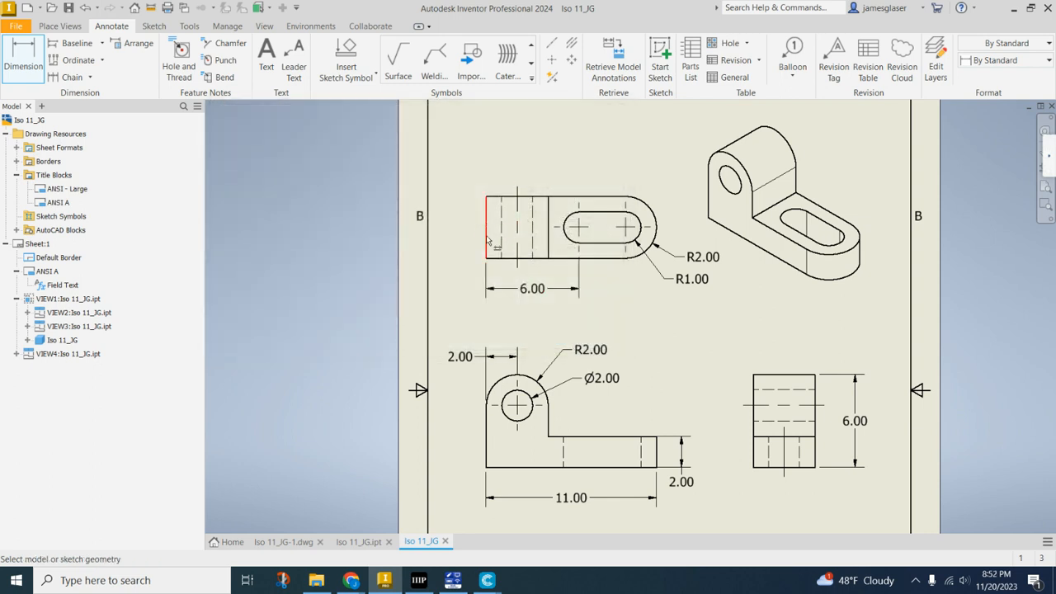
- Dimension the distance between the slot's two center marks below the top view, keeping the default dimension text
left_click(579, 227)
left_click(625, 226)
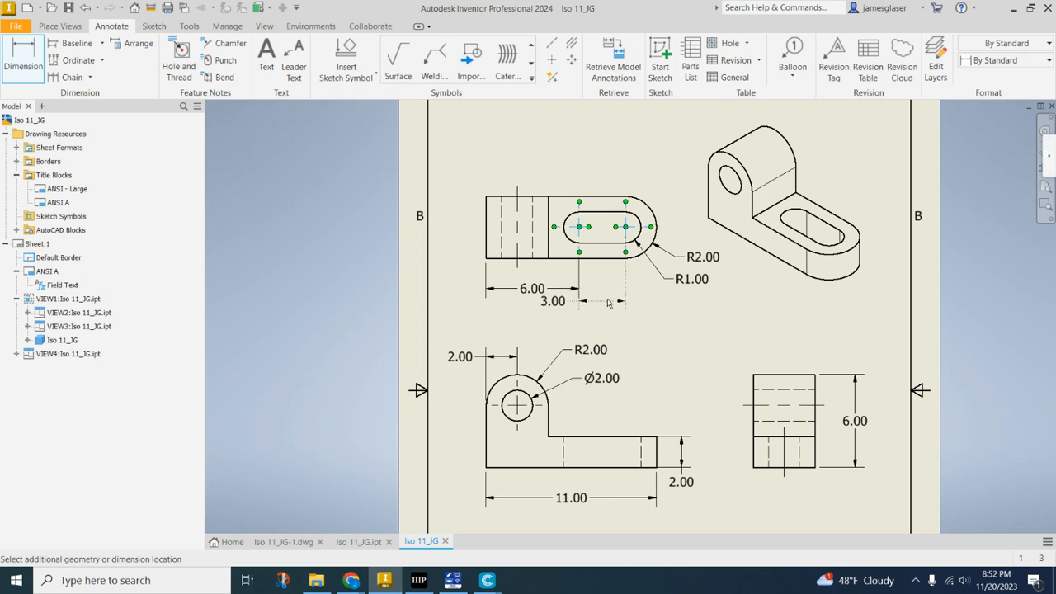
left_click(608, 302)
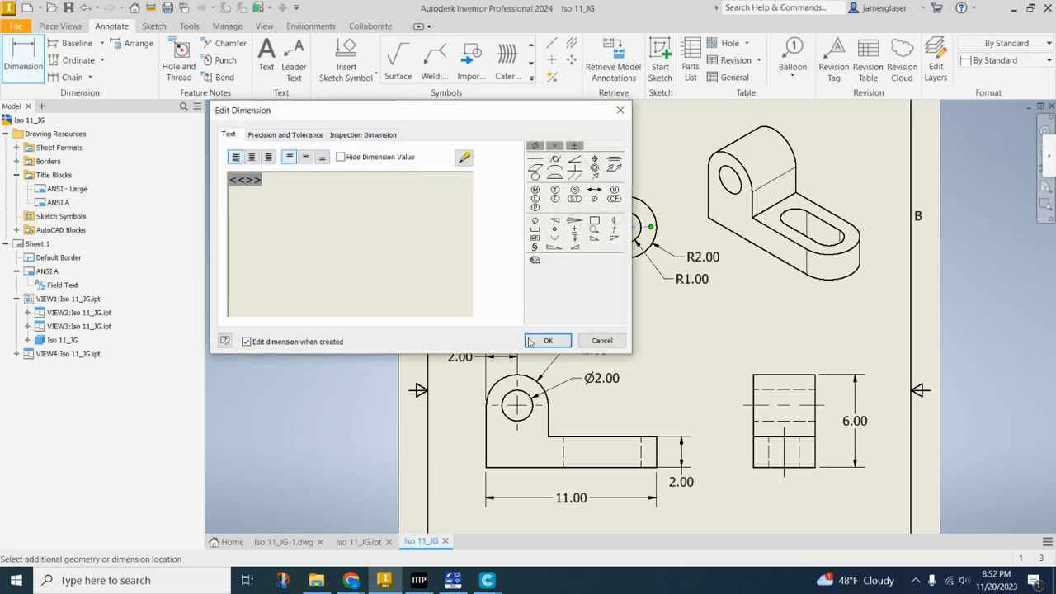
left_click(547, 341)
- Move the text of the slot's center-to-center dimension to the right of its arrows
double_click(552, 304)
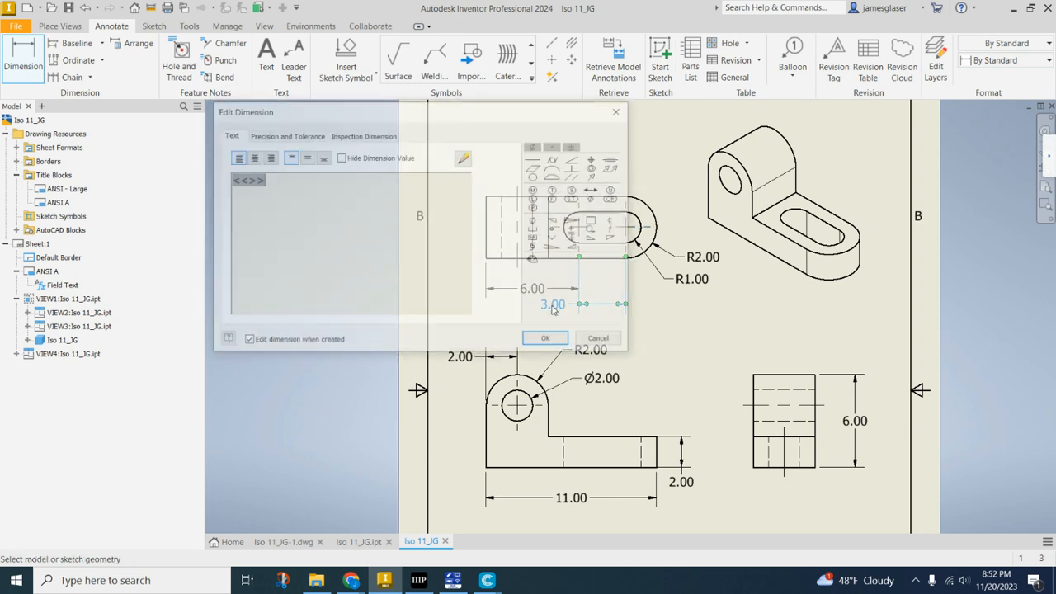
key("Escape")
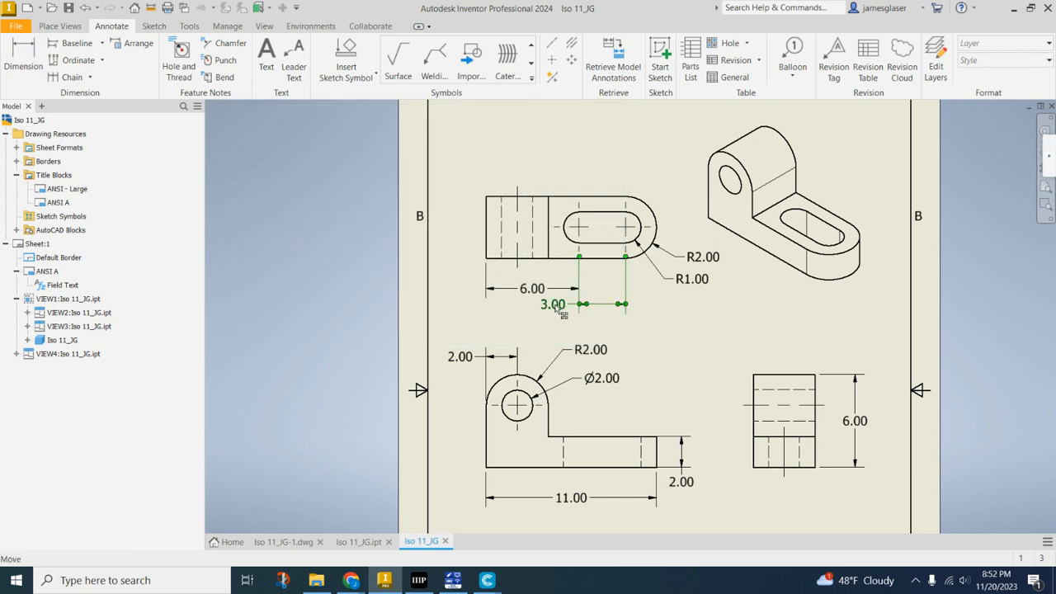
left_click_drag(557, 306, 612, 308)
left_click(613, 308)
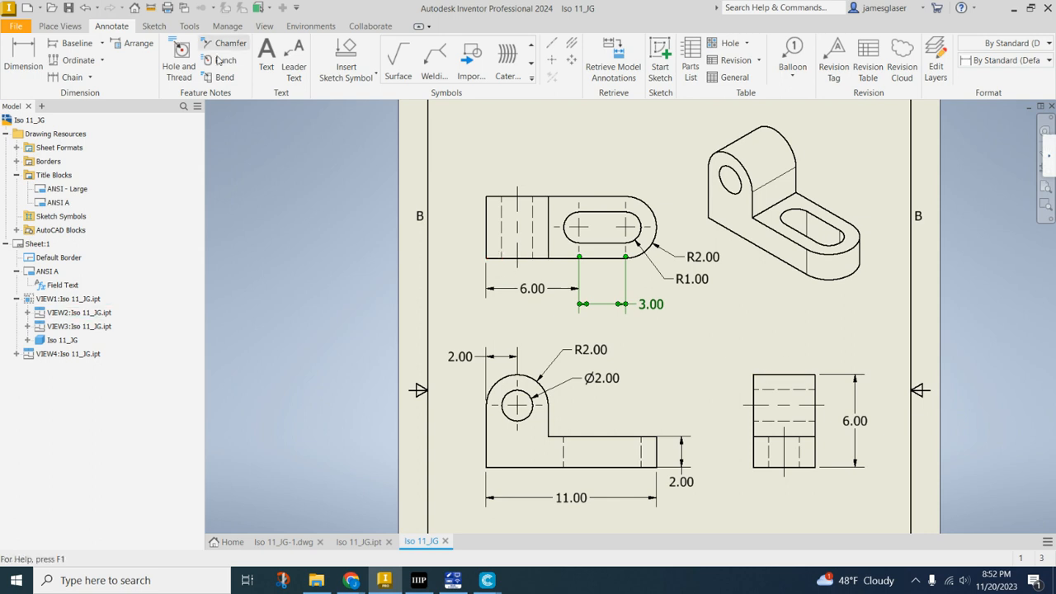
left_click(33, 53)
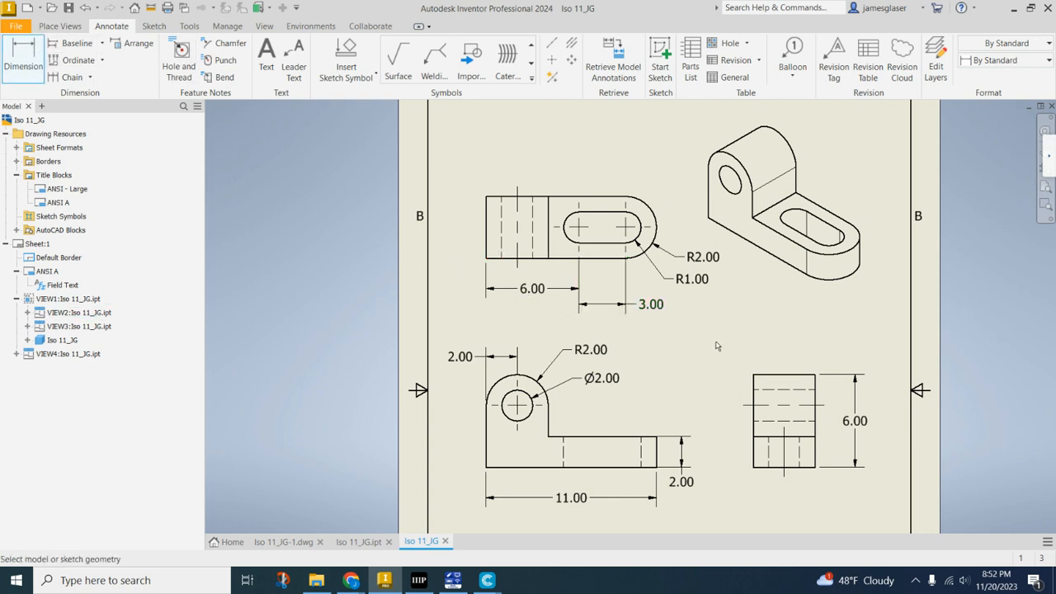
left_click(755, 387)
left_click(814, 387)
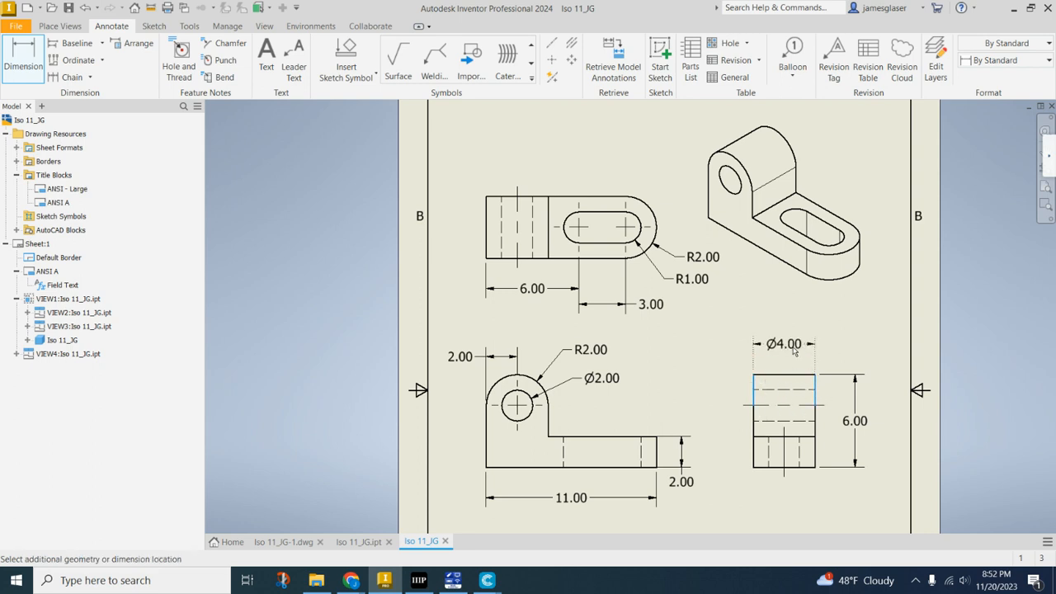
key("Escape")
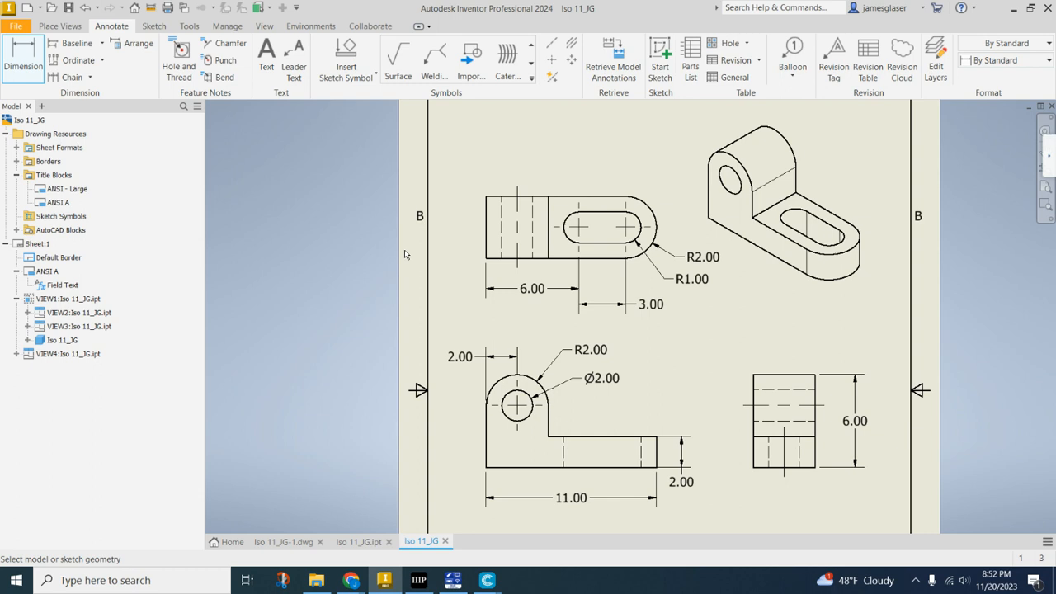
- Dimension the upright section's depth to the left of the top view, picking the upright's two horizontal edges
left_click(500, 259)
left_click(504, 197)
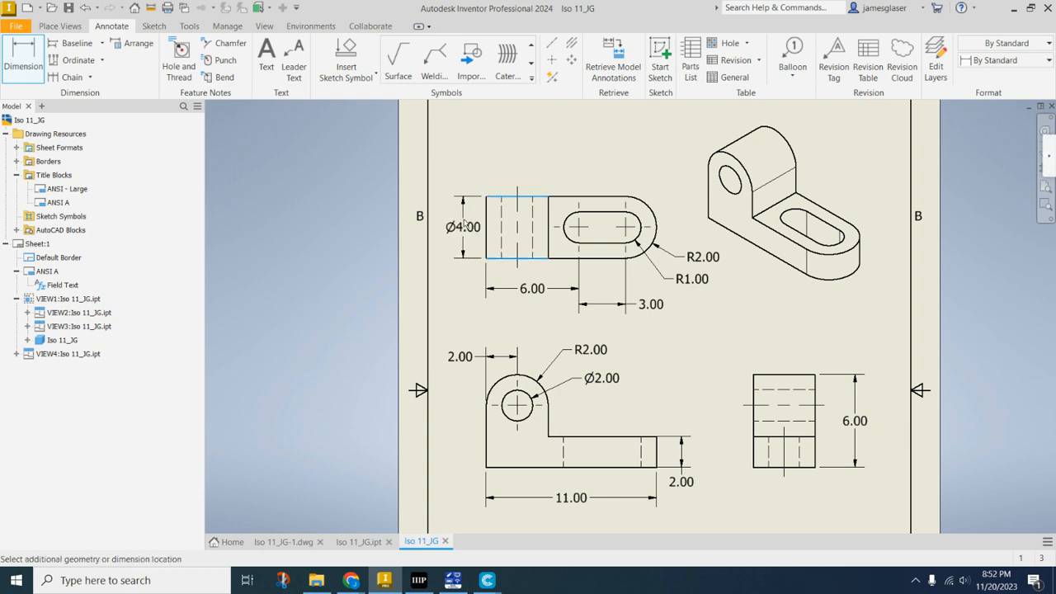
left_click(467, 222)
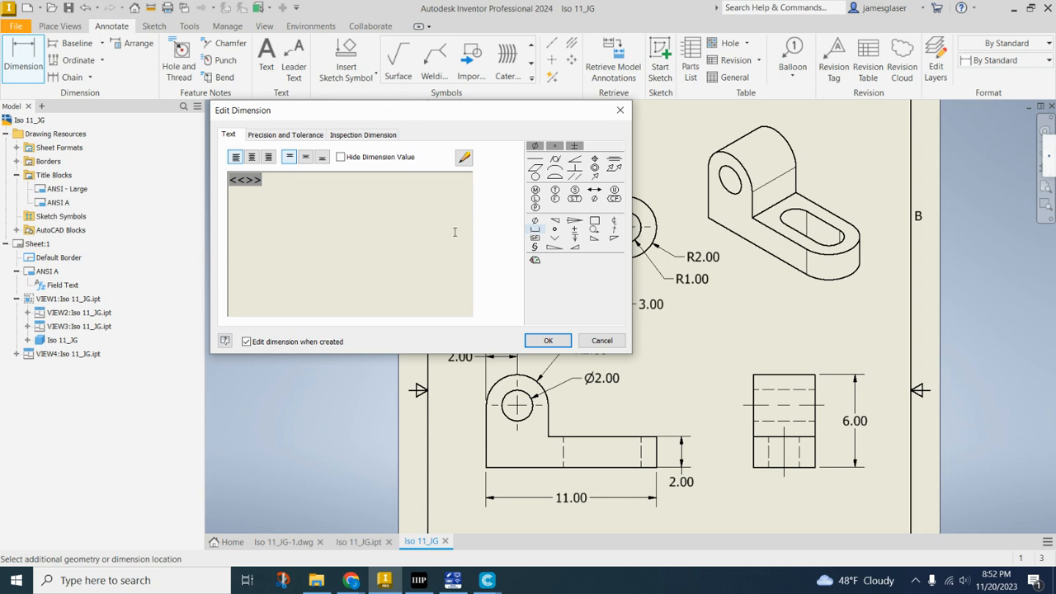
left_click(551, 341)
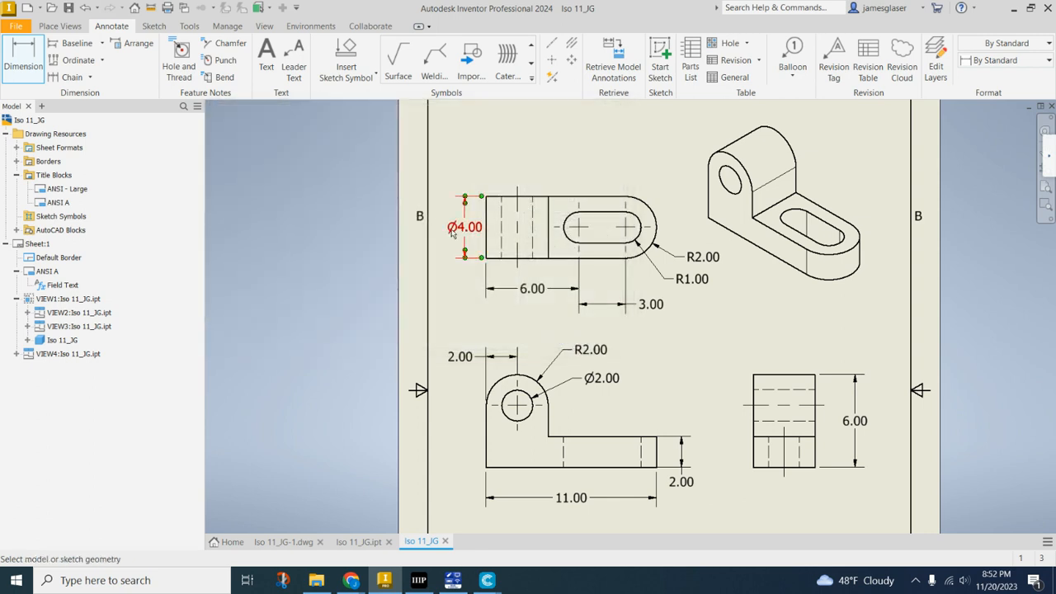
- Undo the upright's depth dimension and the text move of the slot's center-to-center dimension
key("Escape")
key("ctrl+z")
key("ctrl+z")
- Dimension the part's depth to the left of the top view from the base plate's two straight edges, keeping the default text
left_click(5, 67)
left_click(605, 258)
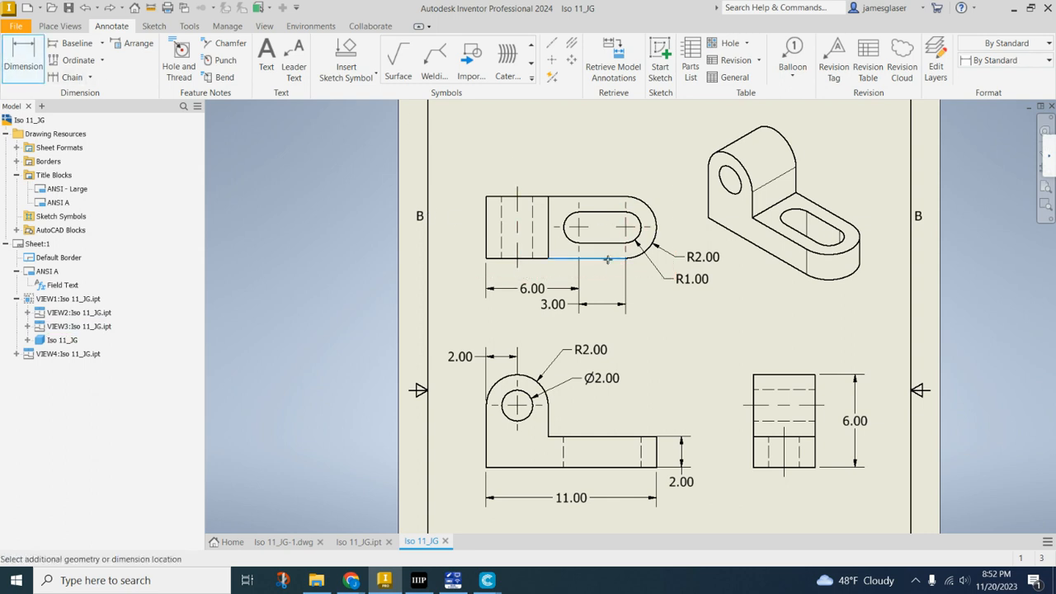
left_click(619, 195)
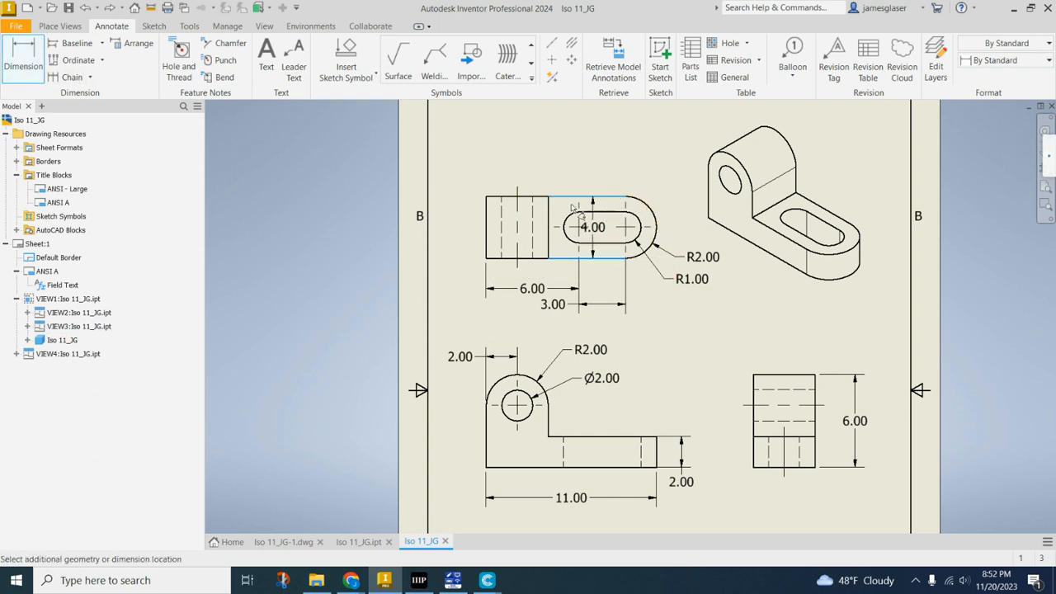
left_click(479, 230)
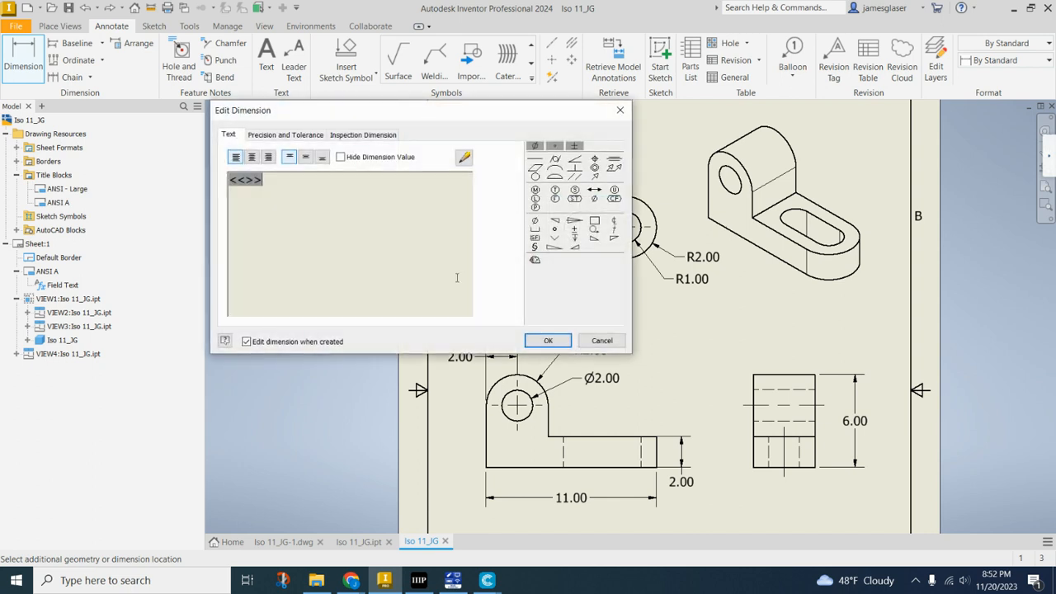
left_click(545, 341)
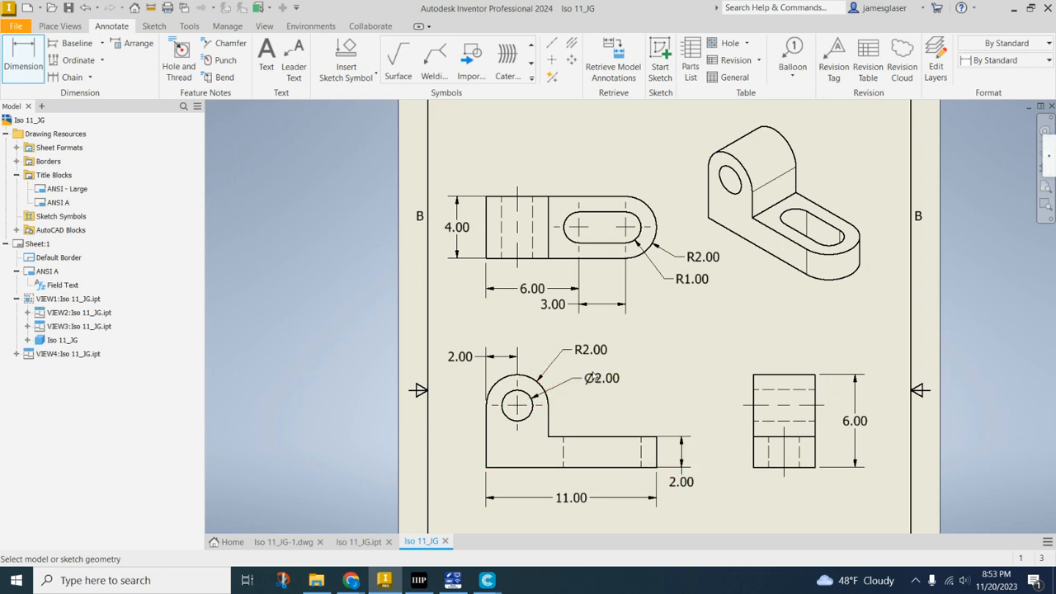
scroll(685, 347, "down", 3)
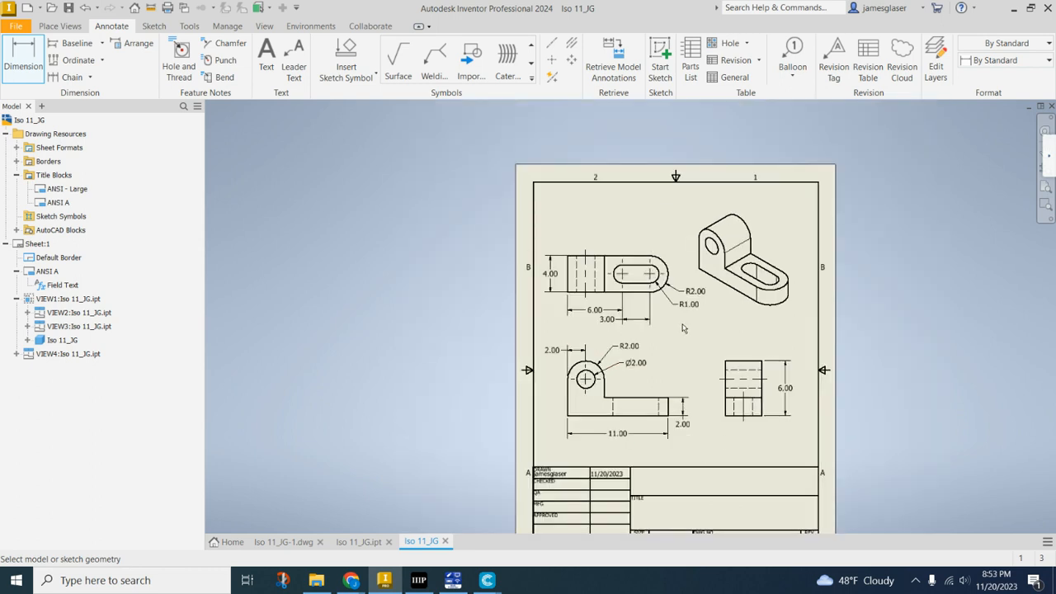
middle_click_drag(698, 337, 653, 290)
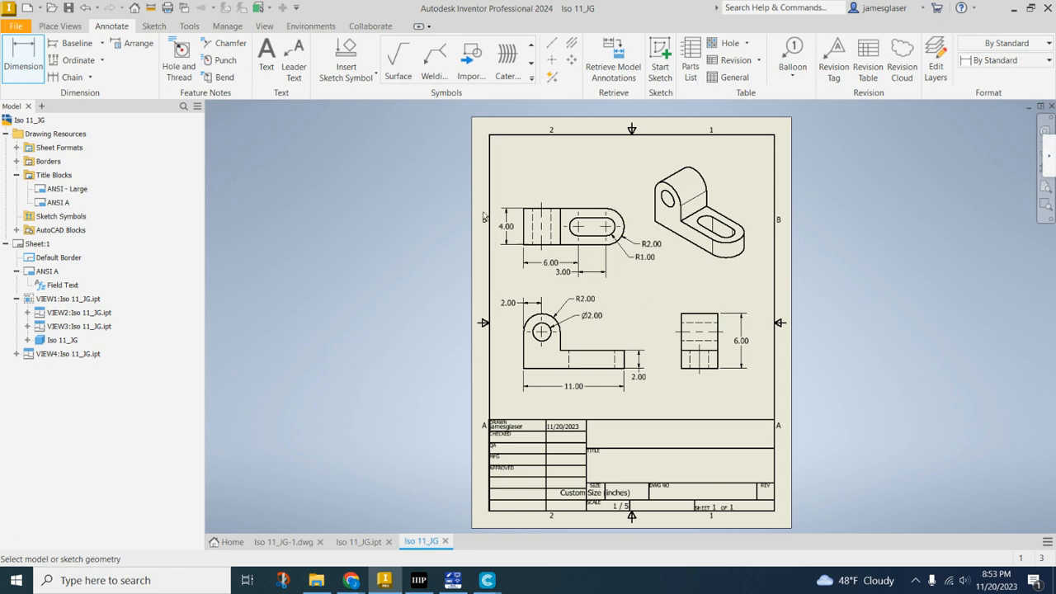
- Save the drawing as Iso 11_JG V3 in Inventor DWG format in the 20 Isos - JG folder, accepting all pending saves
left_click(19, 27)
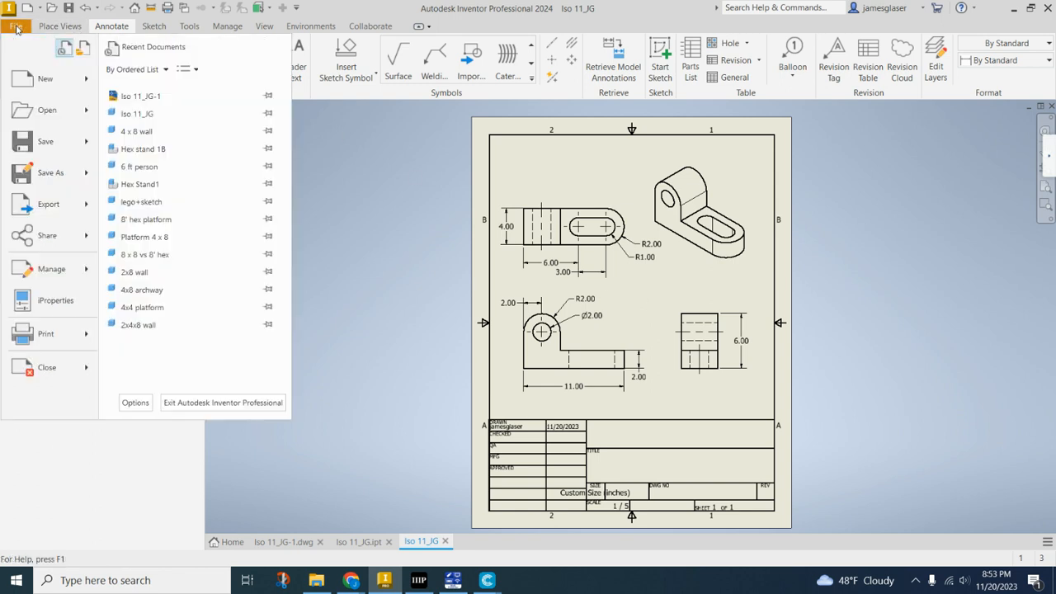
left_click(36, 143)
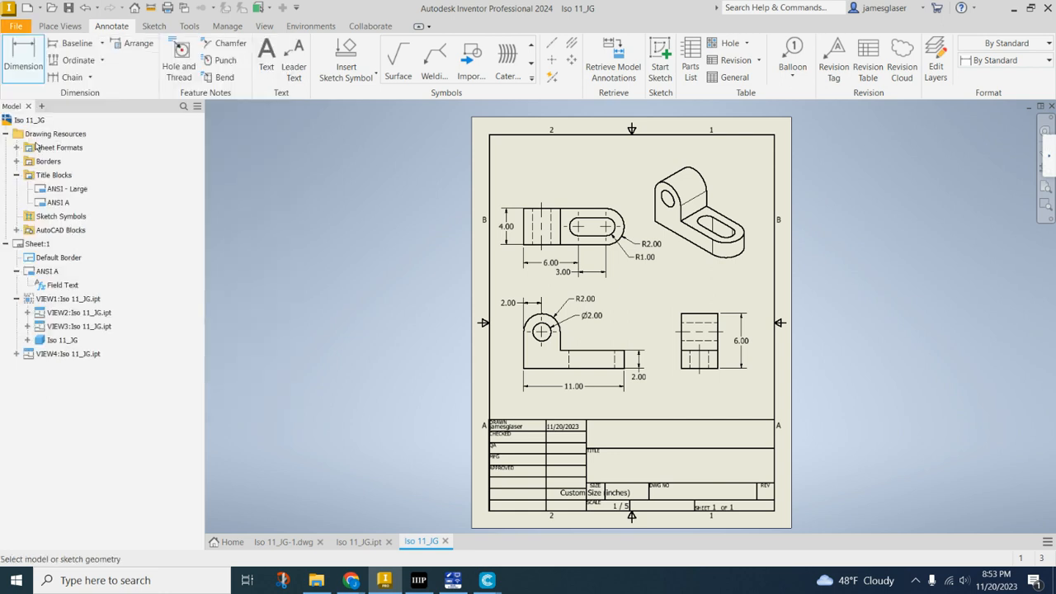
left_click(549, 394)
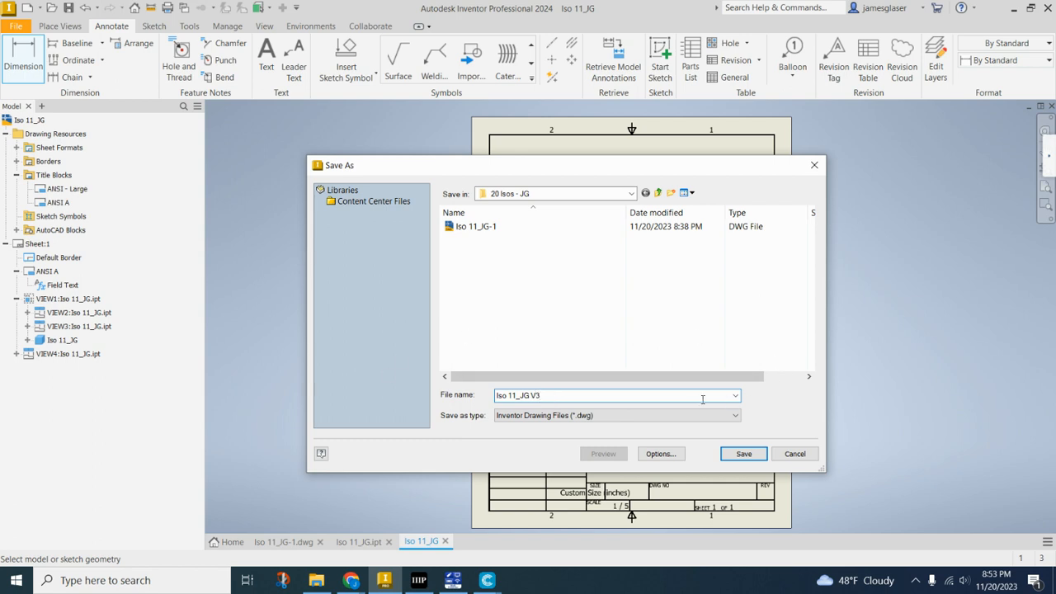
left_click(742, 455)
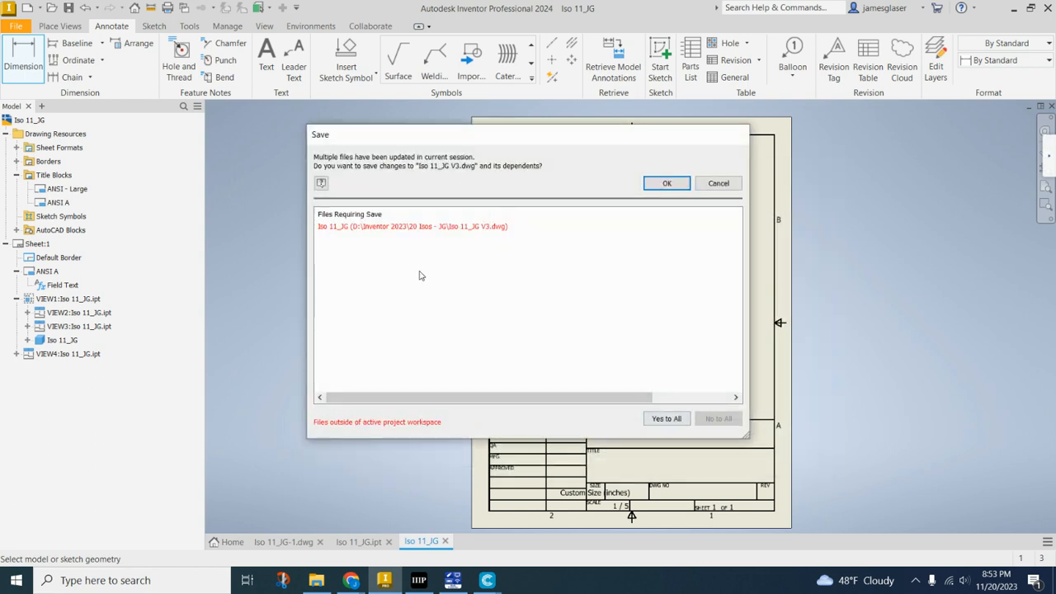
left_click(673, 420)
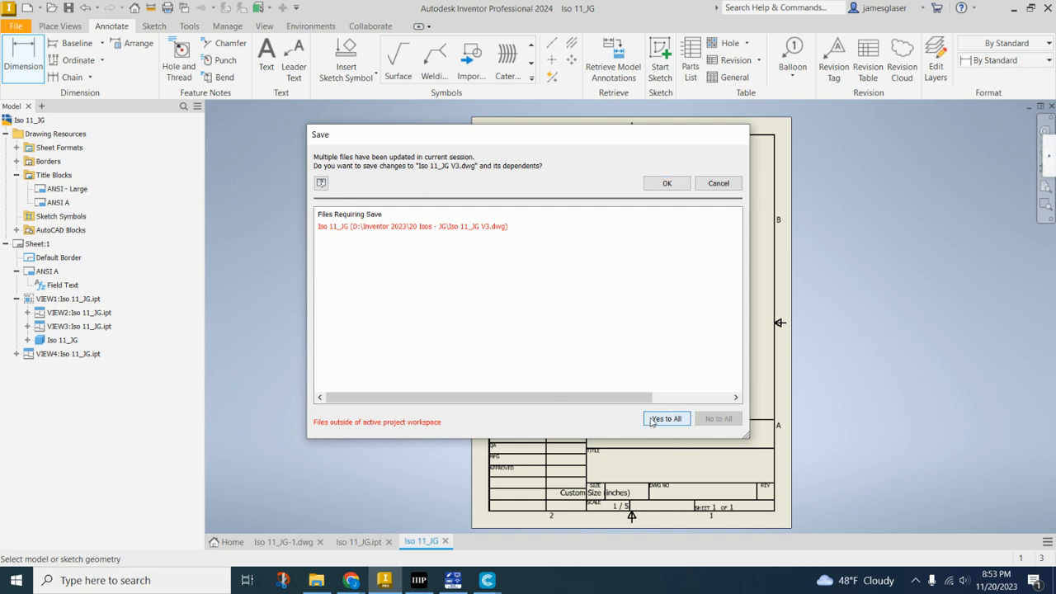
left_click(666, 184)
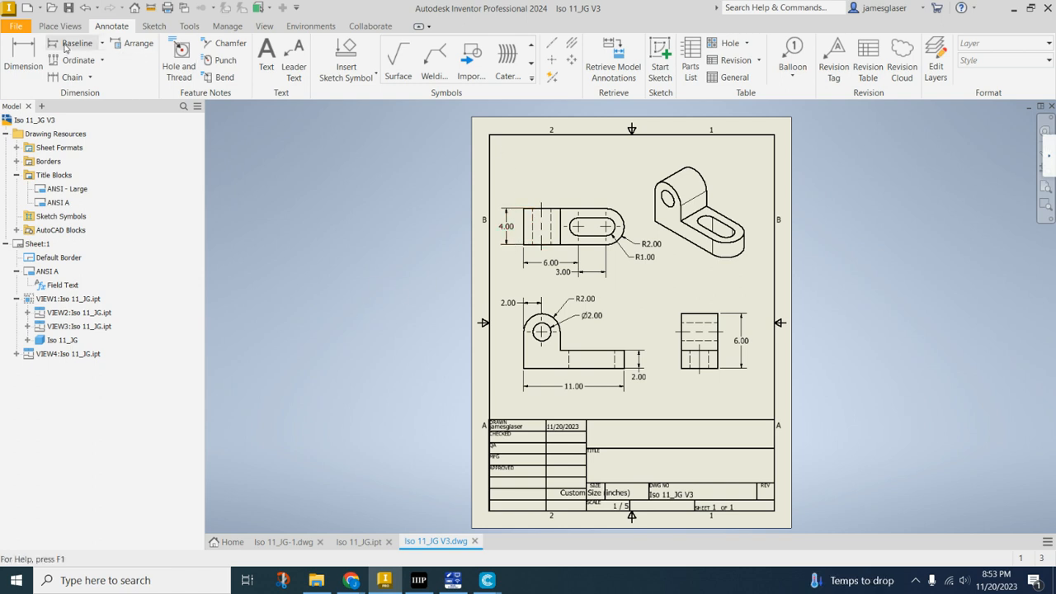
- Export the drawing as a PDF named Iso 11_JG V3 in the 20 Isos - JG folder
left_click(15, 27)
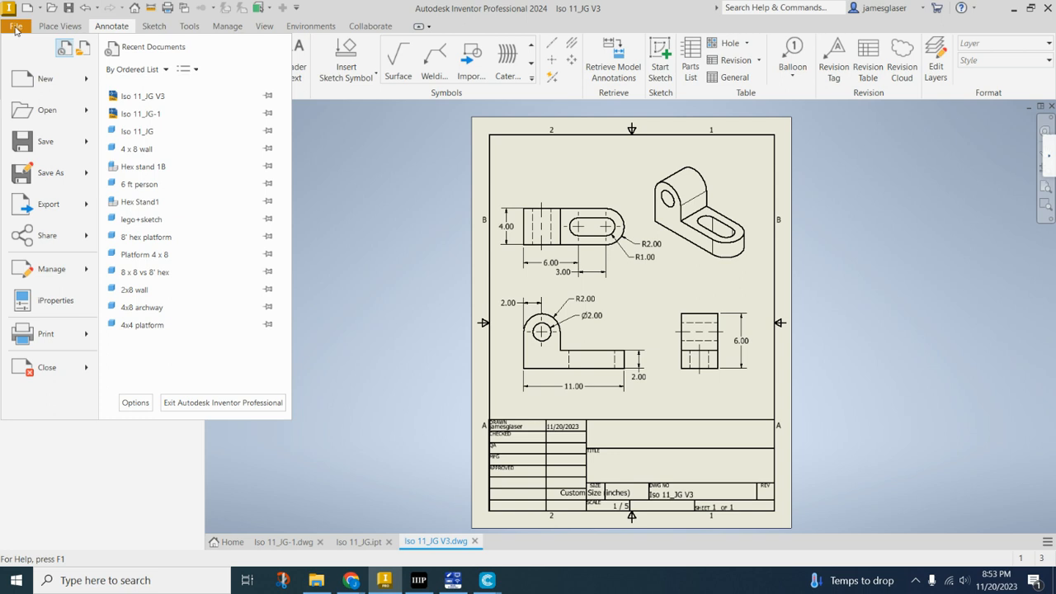
left_click(58, 205)
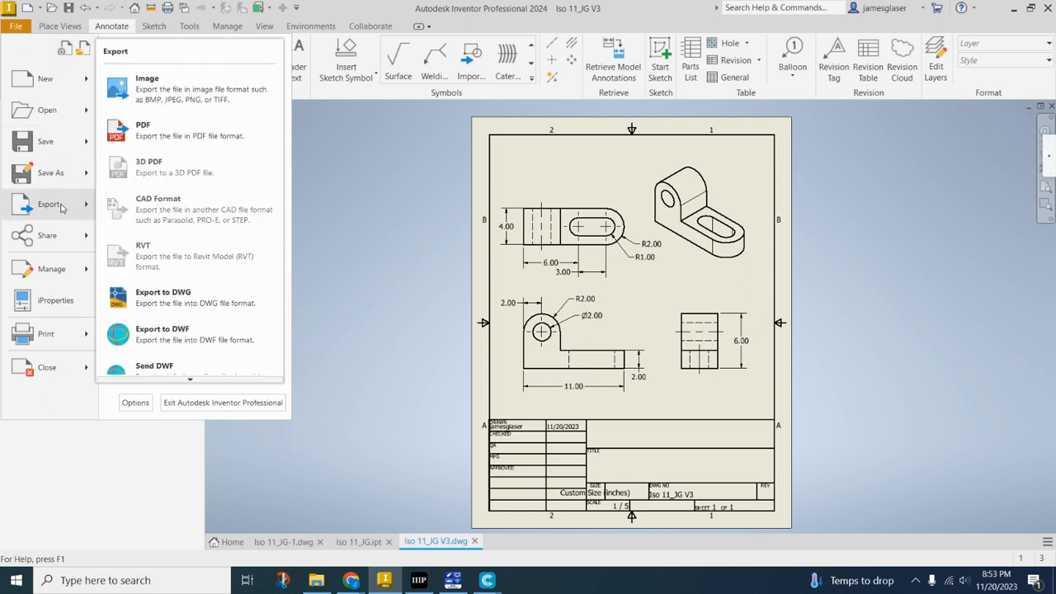
left_click(201, 139)
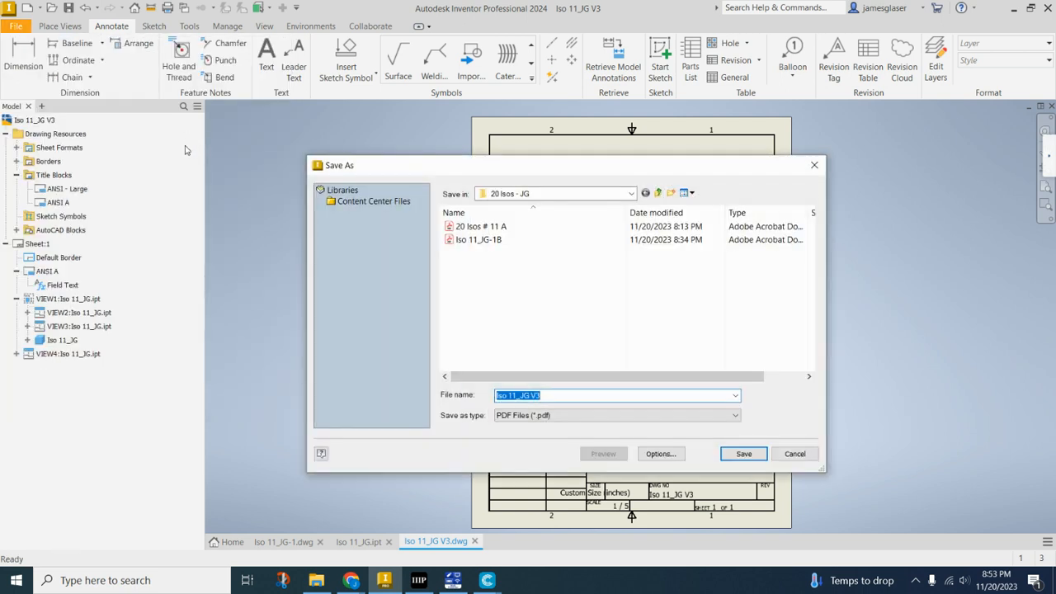
left_click(552, 396)
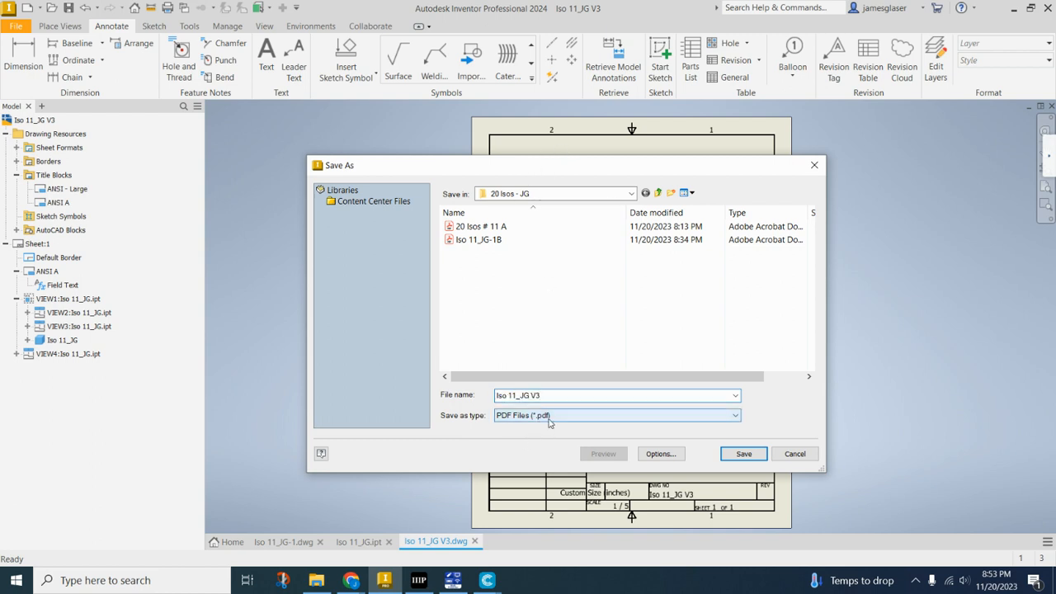
left_click(745, 454)
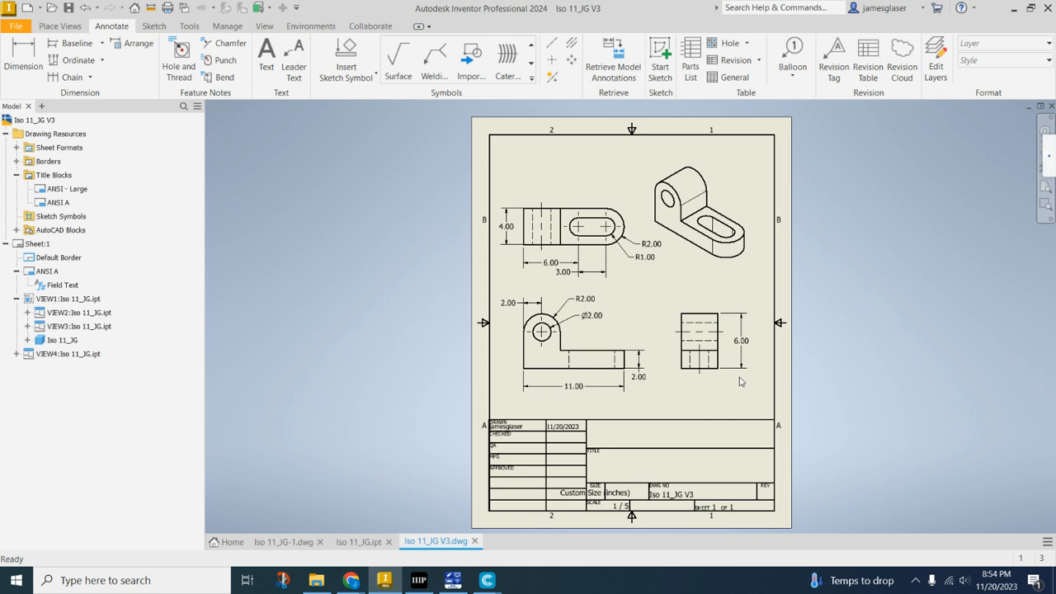
- In File Explorer, sort the 20 Isos - JG folder by modification date and open the Iso 11_JG V3 PDF in Acrobat with Protected Mode disabled
left_click(317, 583)
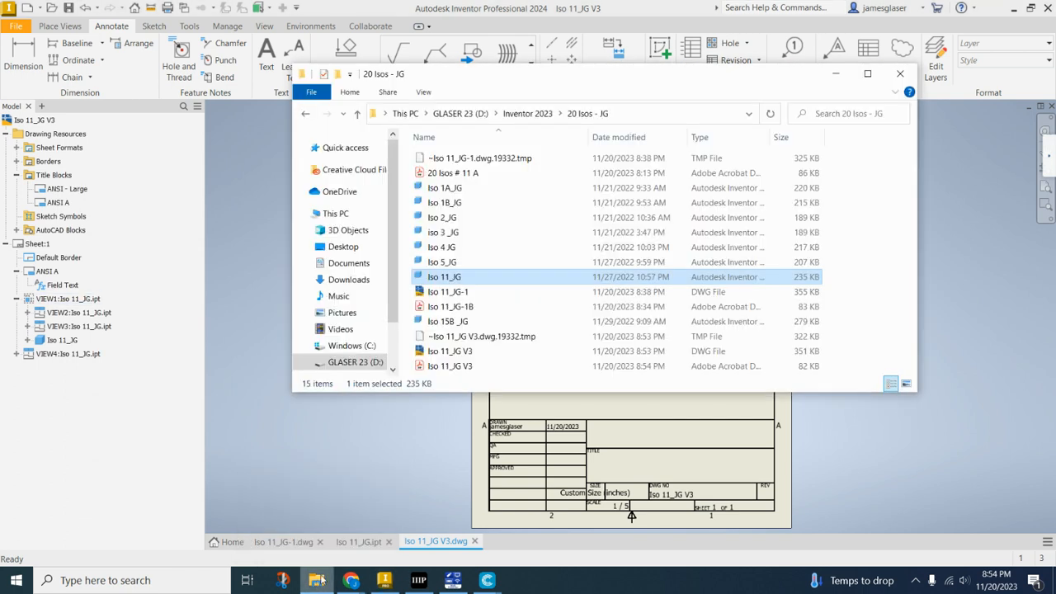
left_click(621, 137)
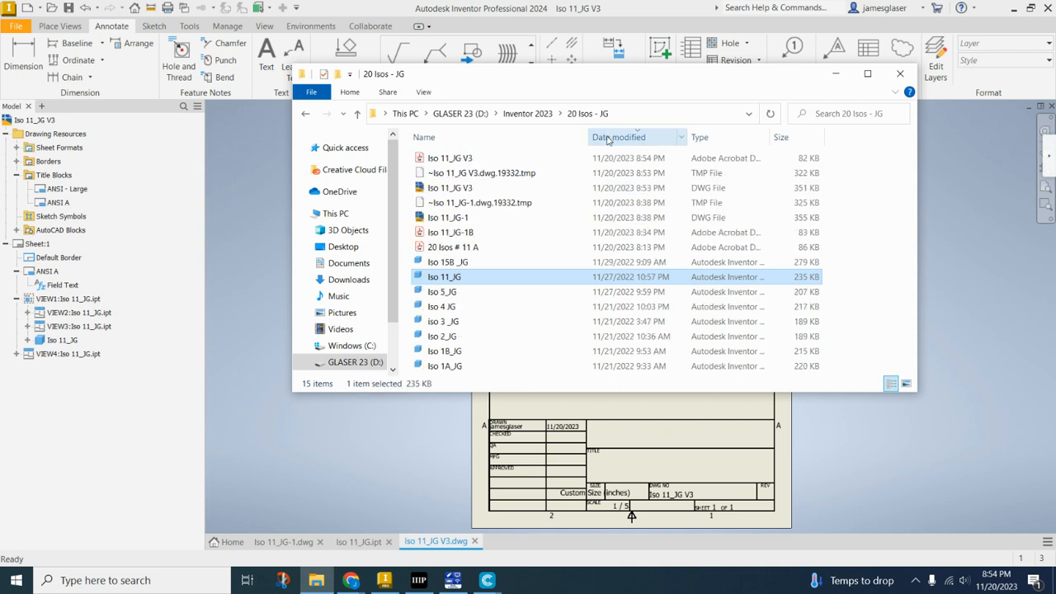
double_click(460, 161)
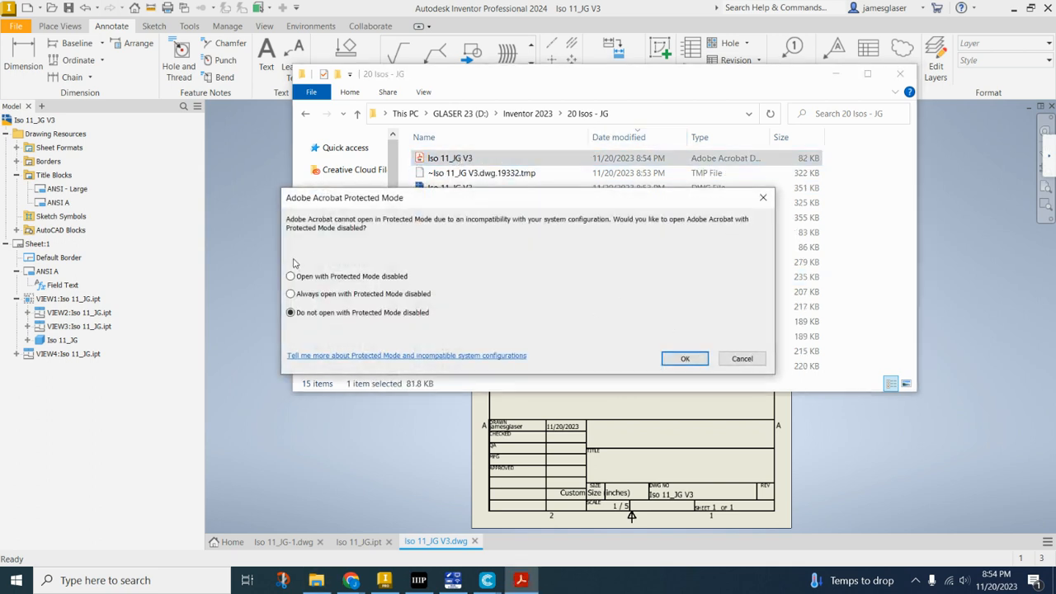
left_click(301, 278)
left_click(679, 359)
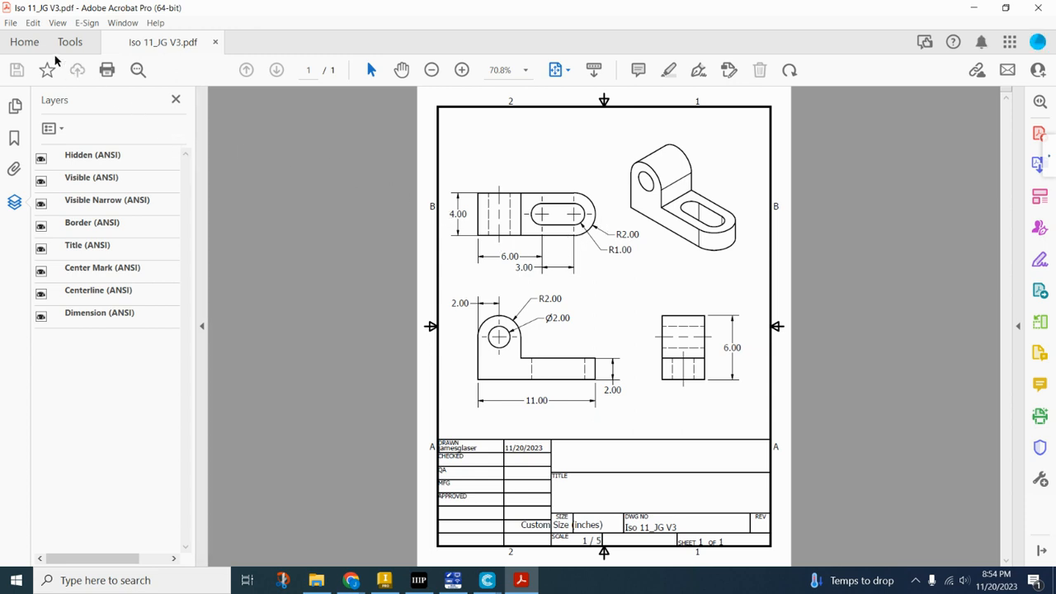
- Preview the PDF's print layout with Fit page sizing and with Actual size
left_click(106, 73)
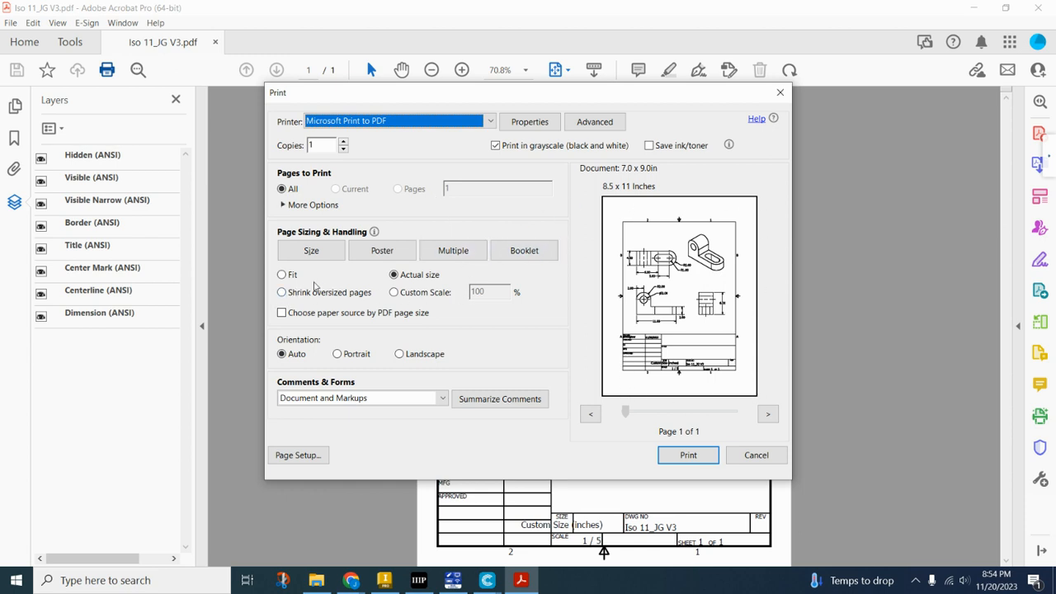
left_click(282, 275)
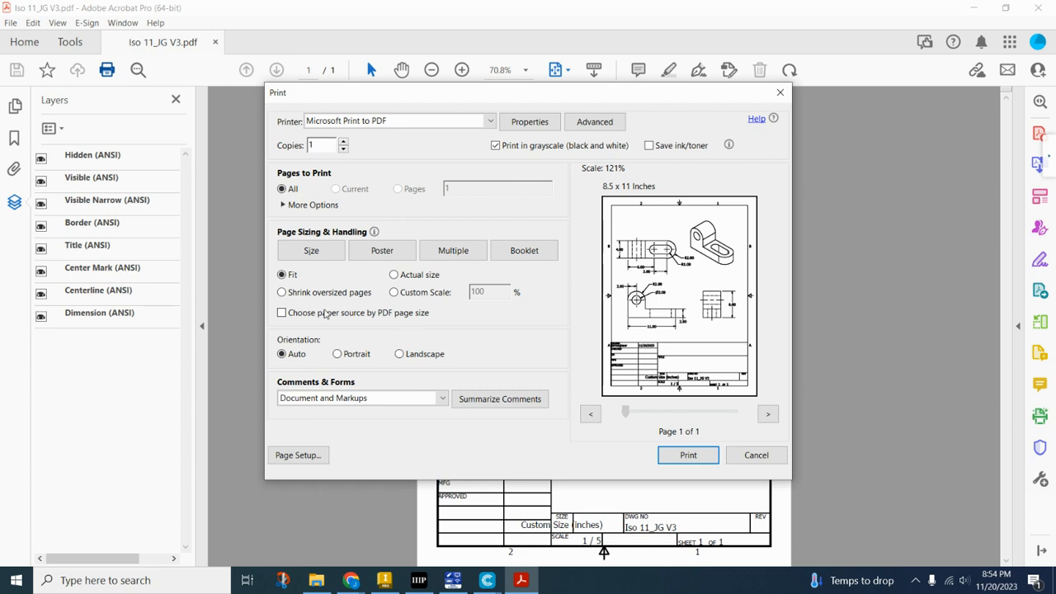
left_click(395, 274)
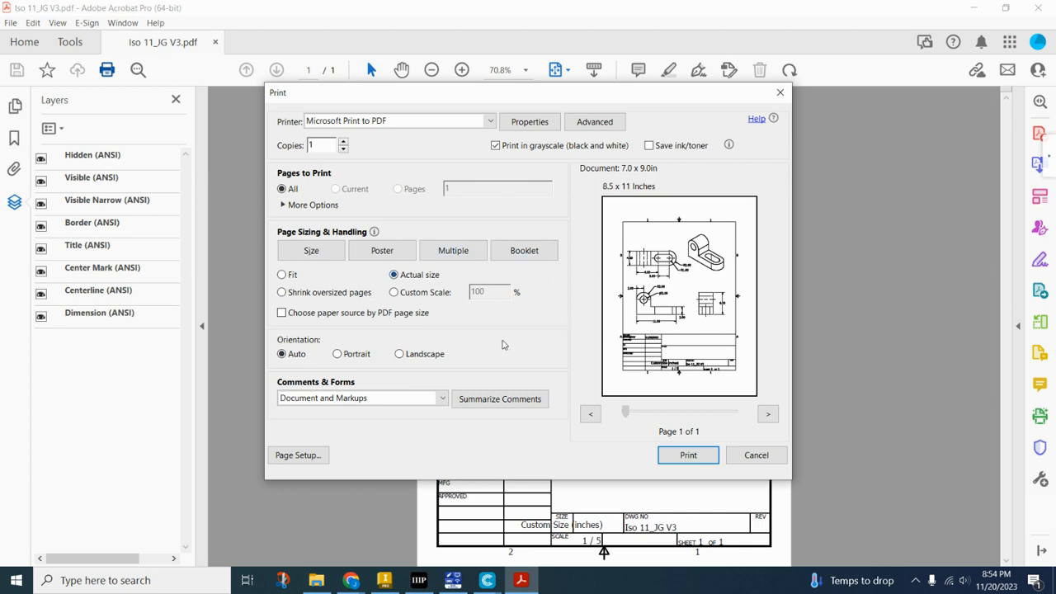
- Look through the available printers and close the print settings without printing
left_click(472, 122)
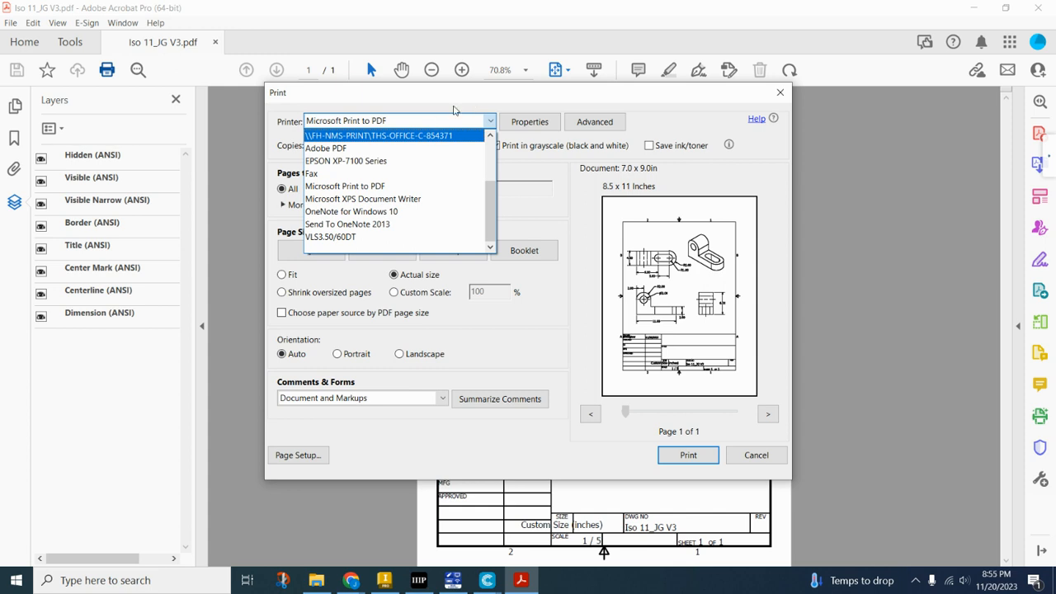
scroll(427, 195, "up", 1)
scroll(427, 195, "up", 2)
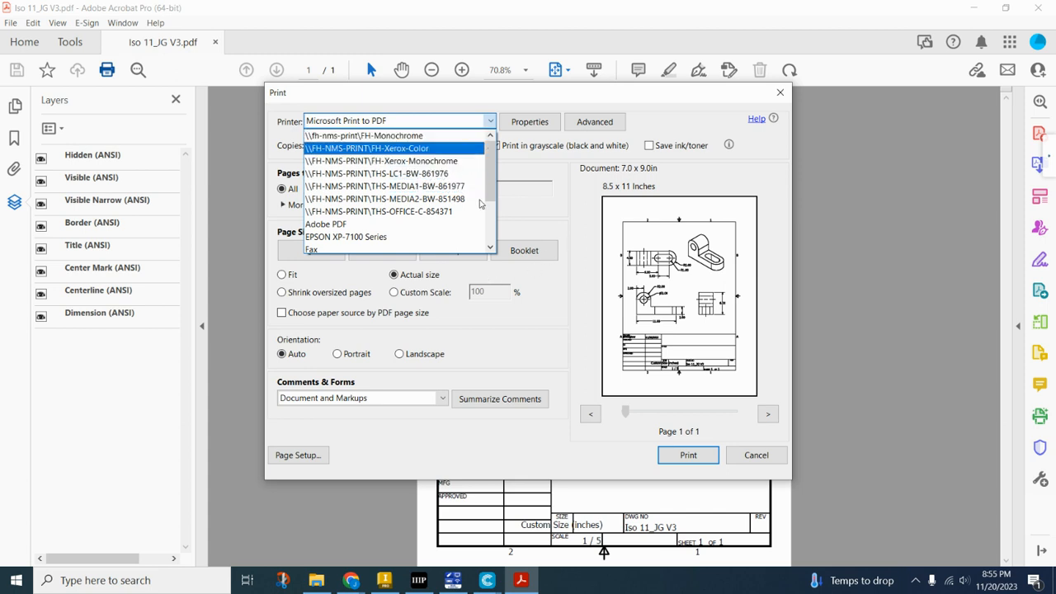
scroll(487, 234, "down", 1)
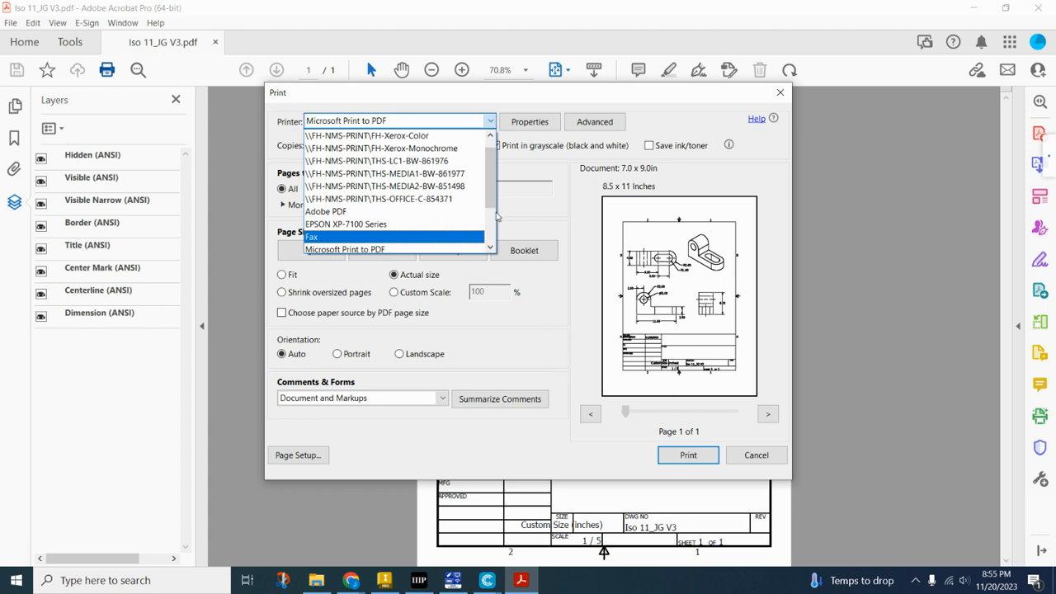
key("Escape")
key("Escape")
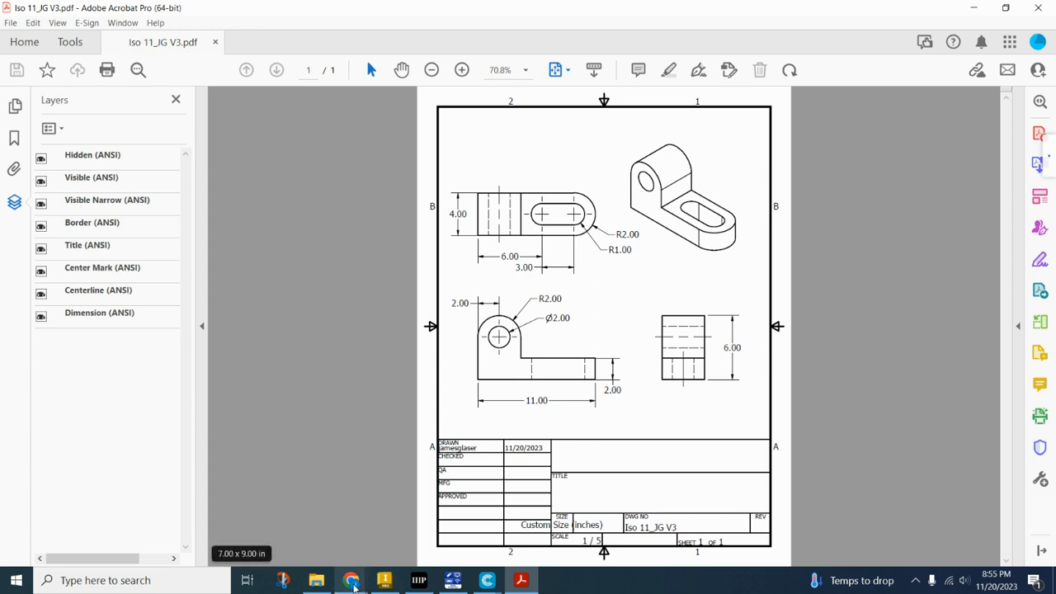
mouse_move(352, 581)
left_click(442, 551)
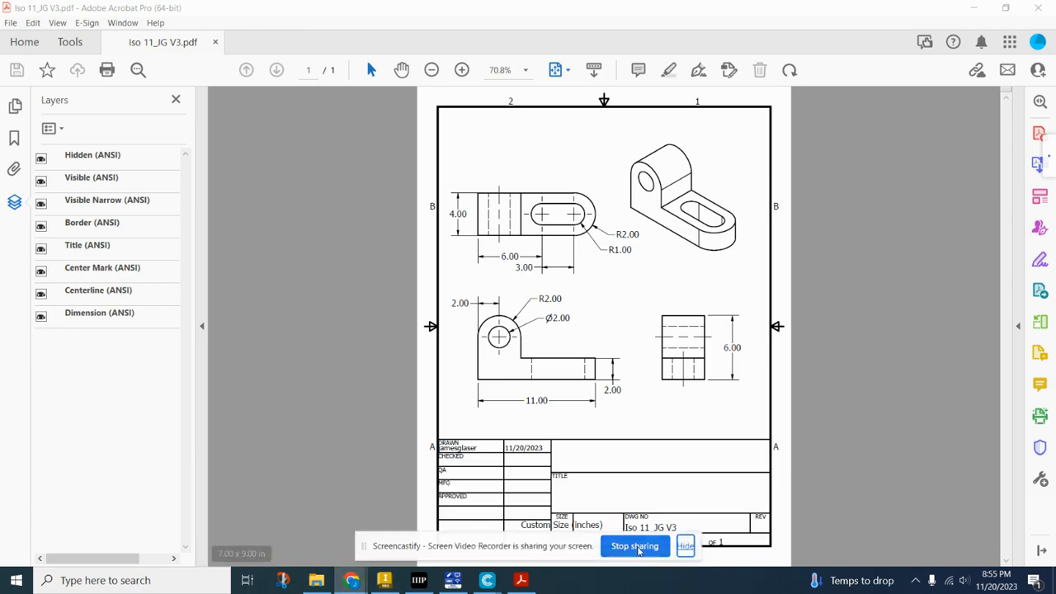